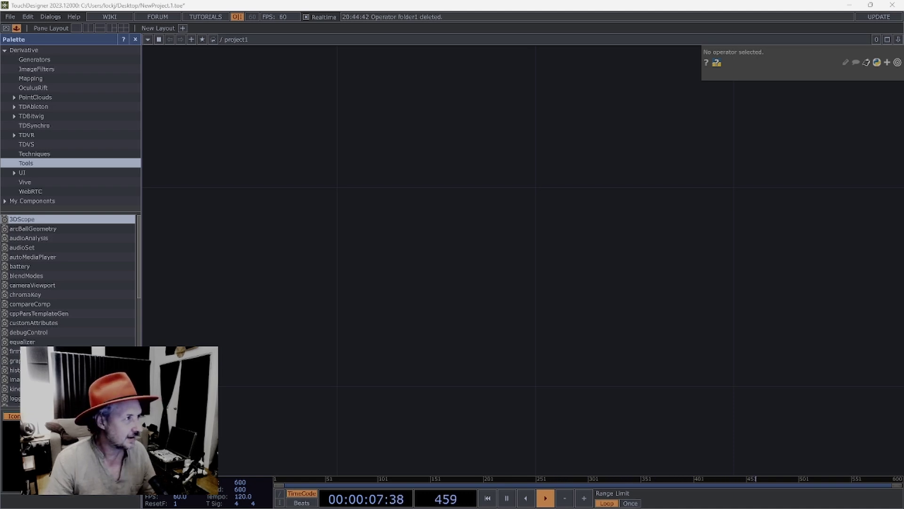
Bring up the finished flowerbeats project and place its floating null1 output window beside the node network.
drag(0, 156, 370, 3)
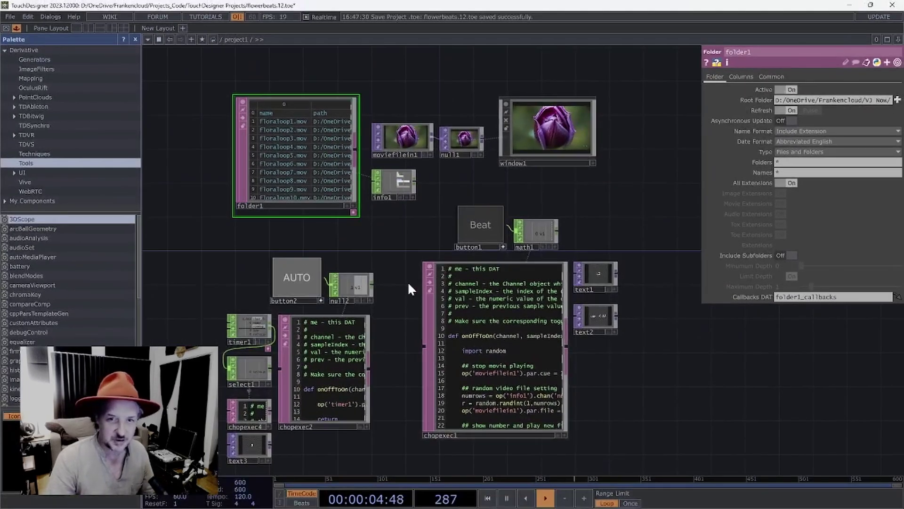
middle_drag(408, 286, 403, 266)
scroll(403, 266, down, 5)
scroll(393, 239, up, 4)
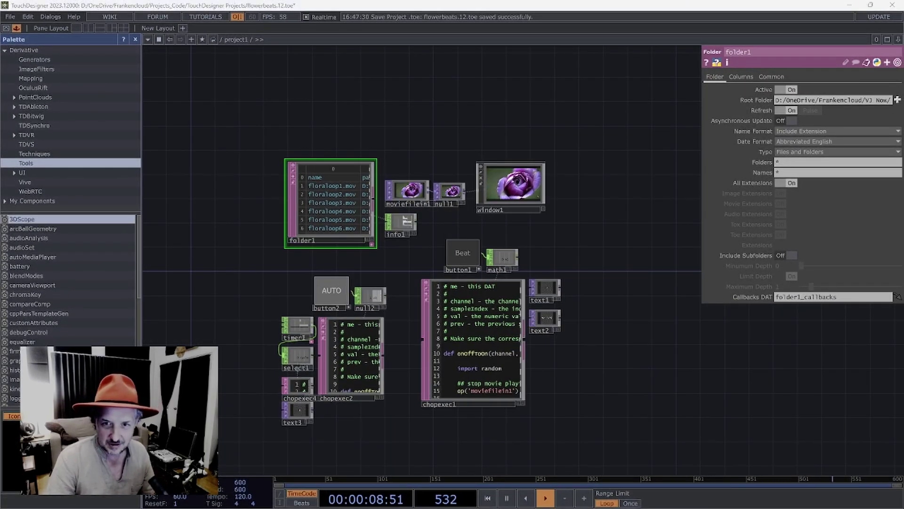
drag(537, 249, 767, 86)
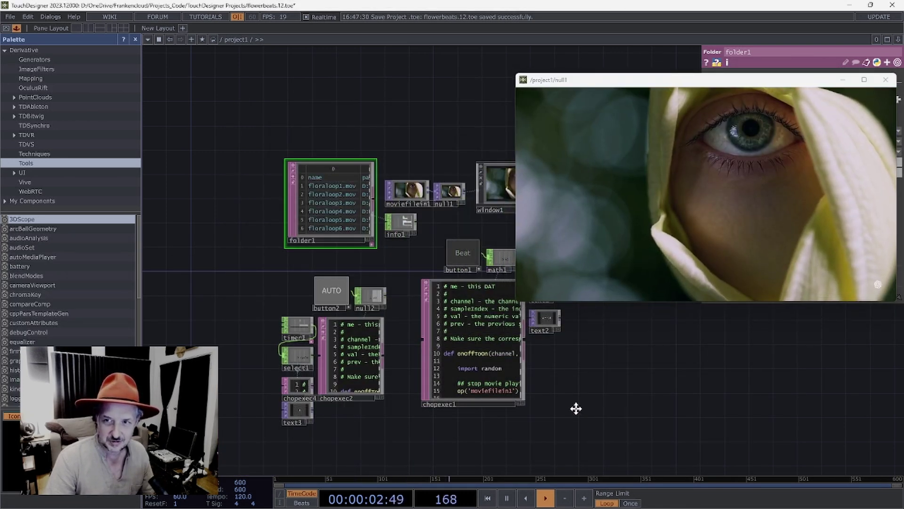
drag(283, 257, 186, 254)
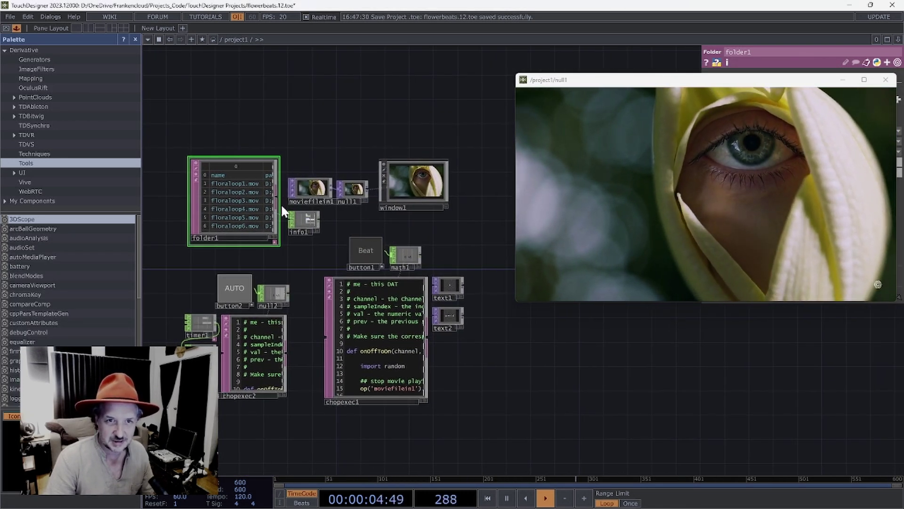
Trigger the Beat button repeatedly to test the random switching of flower clips in the output window.
click(379, 255)
scroll(339, 252, up, 3)
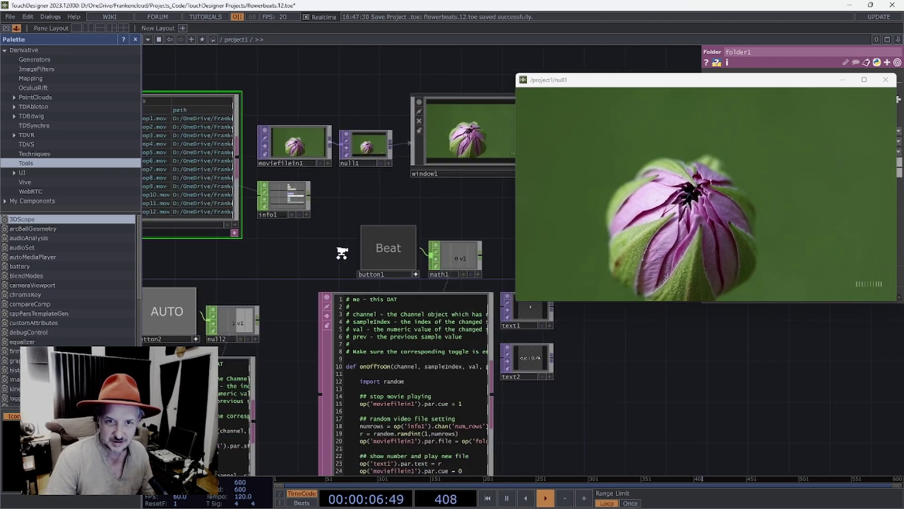
click(415, 251)
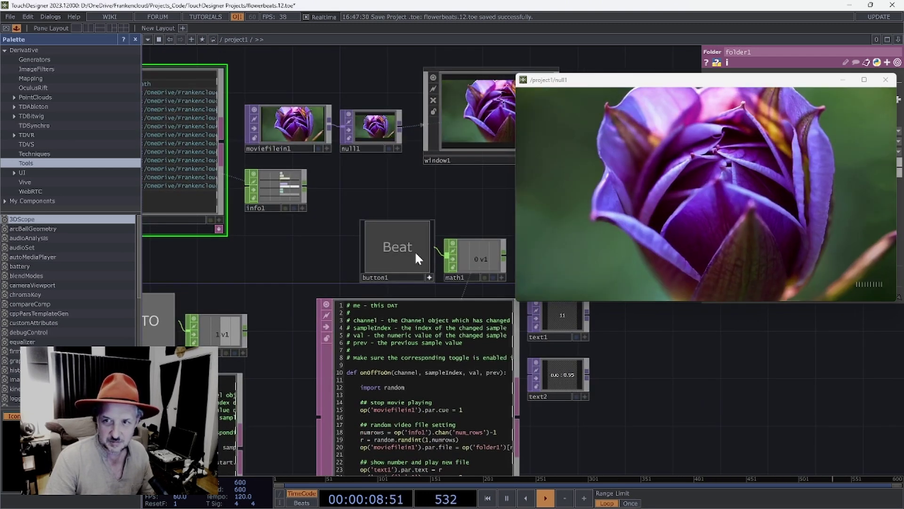
click(414, 251)
click(414, 250)
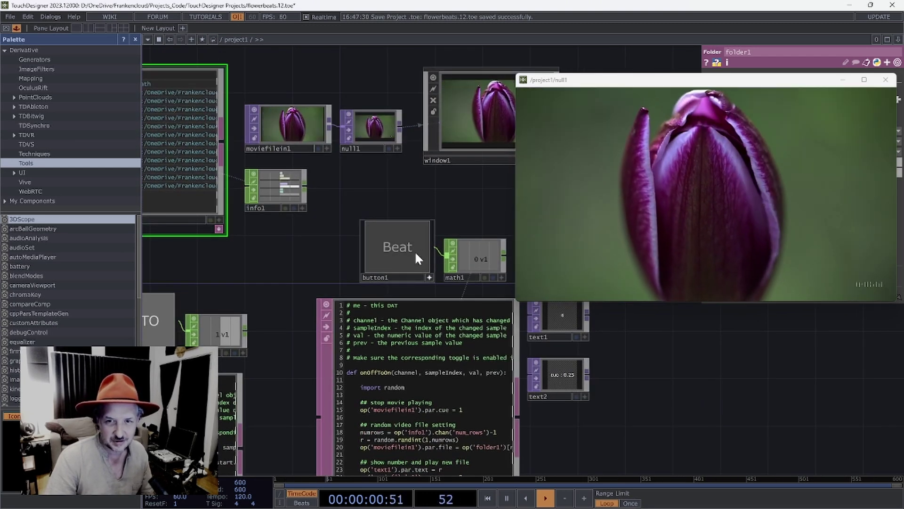
click(412, 252)
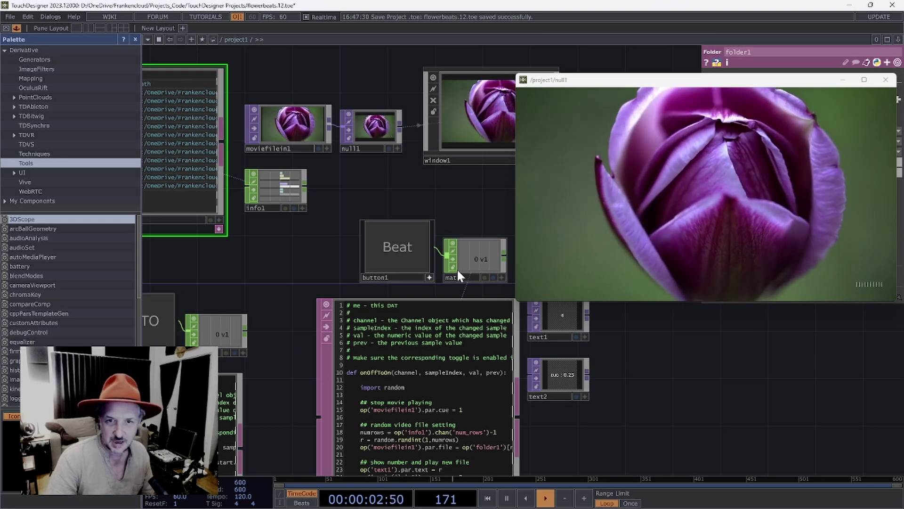
click(408, 247)
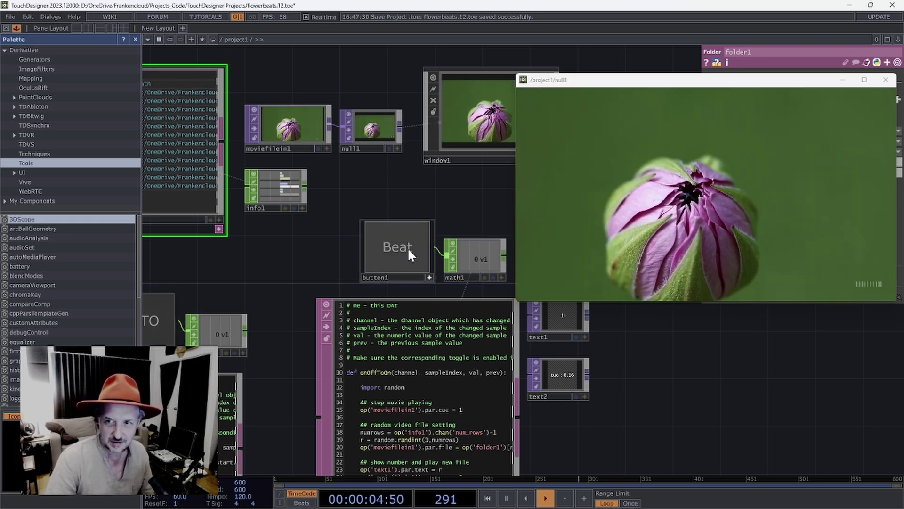
click(407, 247)
click(408, 248)
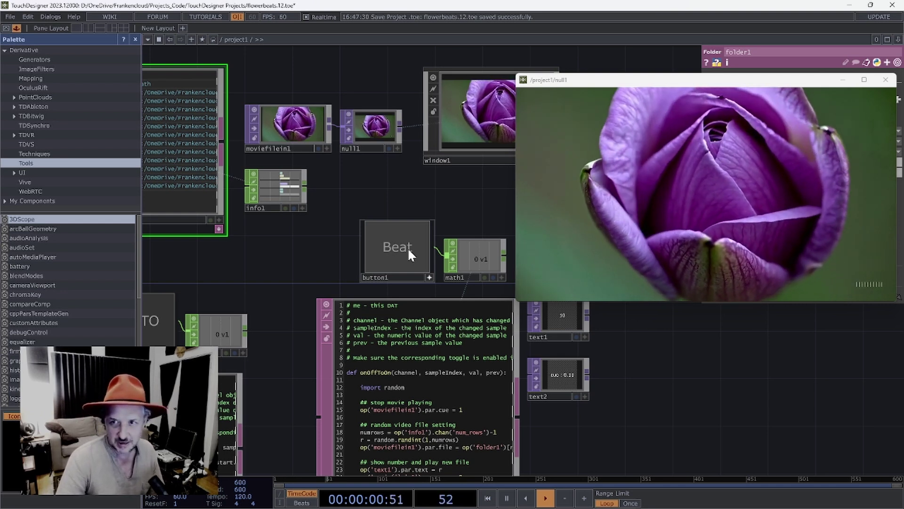
click(408, 247)
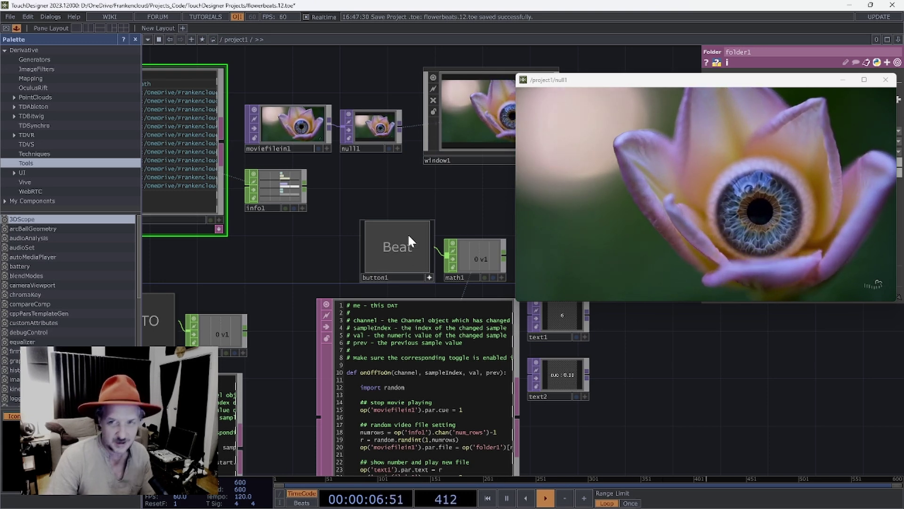
click(409, 237)
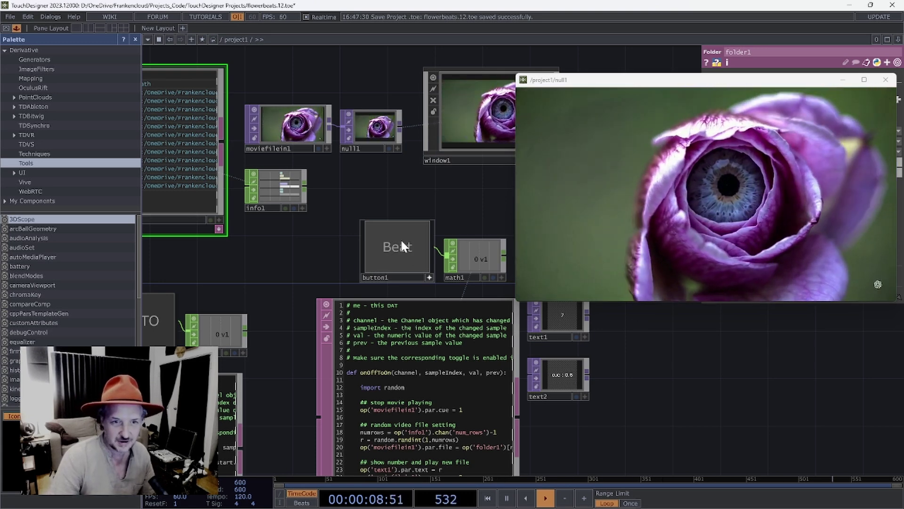
Turn on the AUTO button and examine its timer, the null2 output and the CHOP Execute script.
drag(284, 264, 438, 175)
click(207, 310)
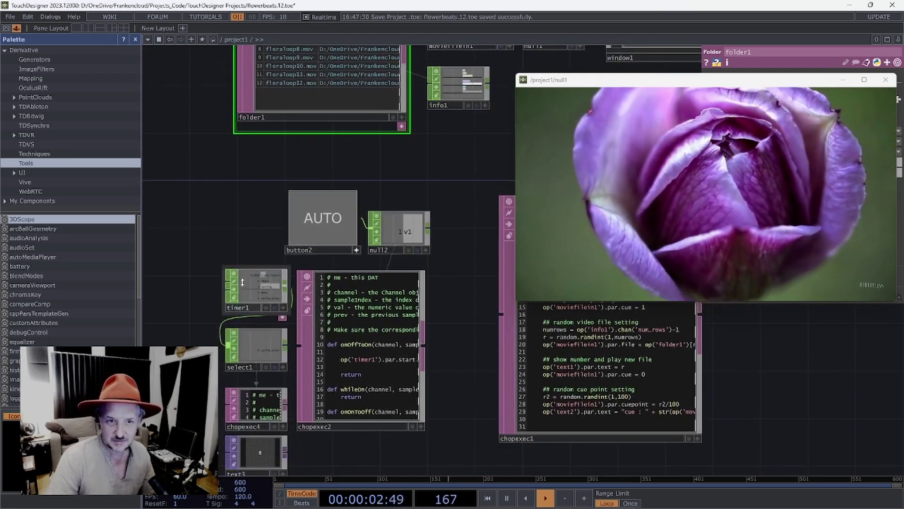
scroll(253, 285, up, 4)
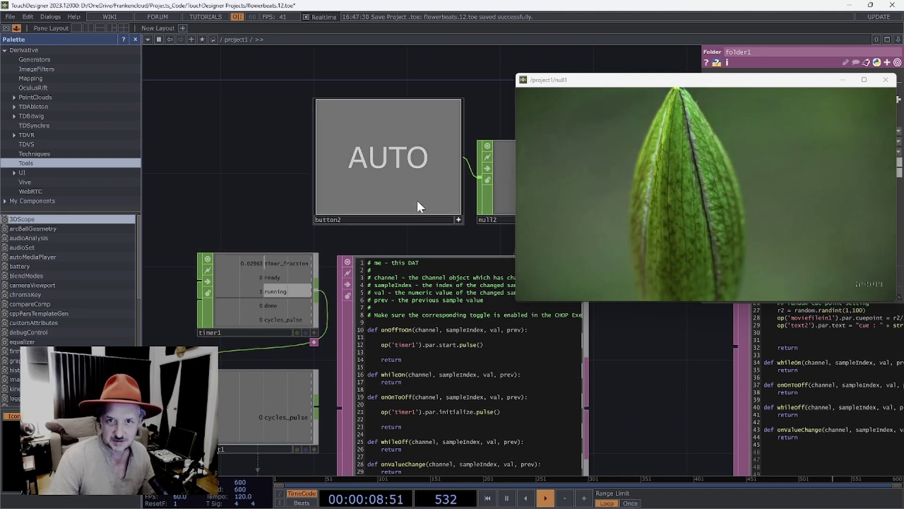
mouse_move(399, 246)
mouse_down()
mouse_move(269, 238)
mouse_move(409, 232)
mouse_up()
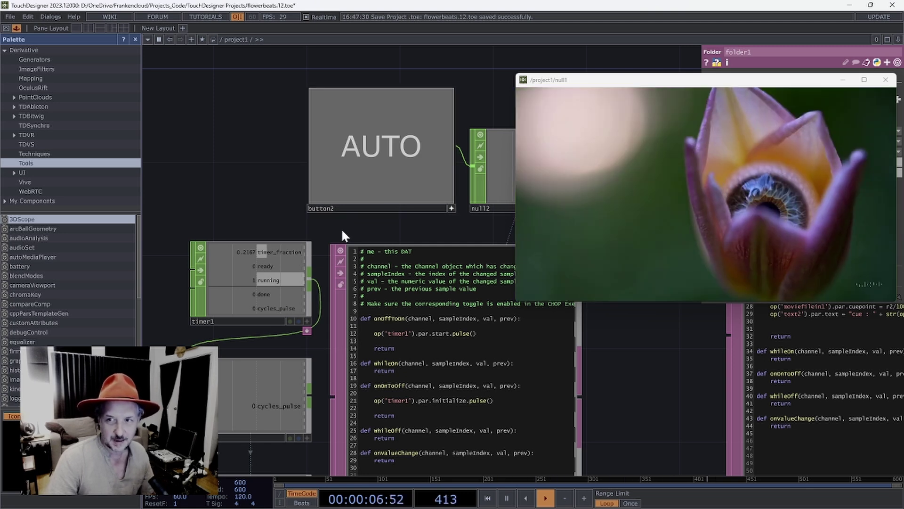
drag(377, 228, 293, 226)
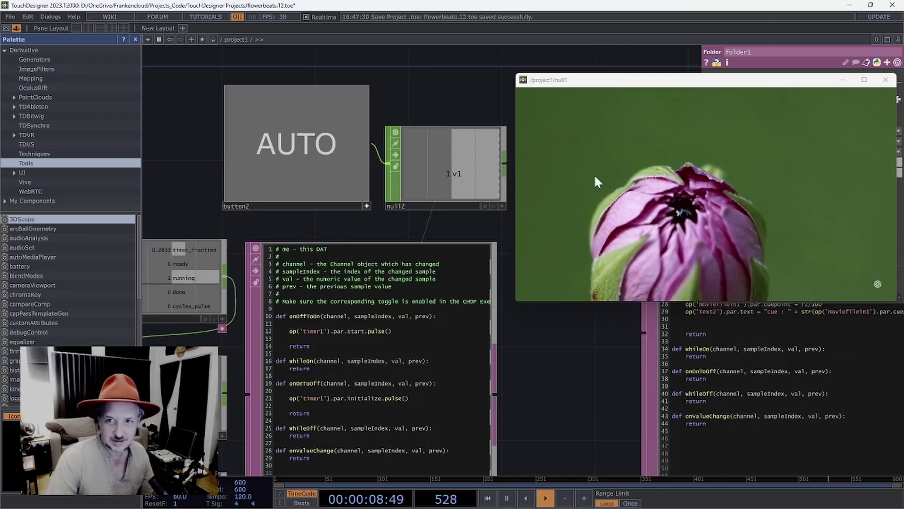
Put the finished example away, return to the empty NewProject network and add a Folder DAT.
drag(623, 84, 0, 155)
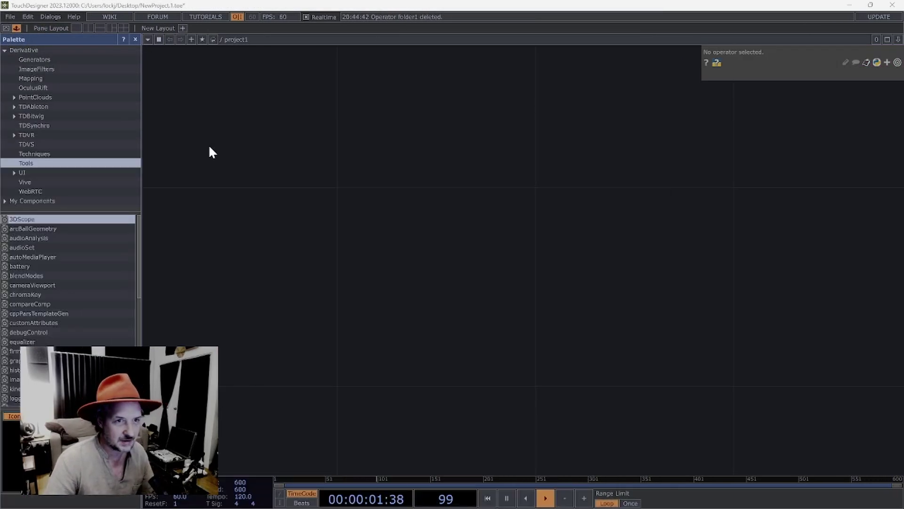
key(Tab)
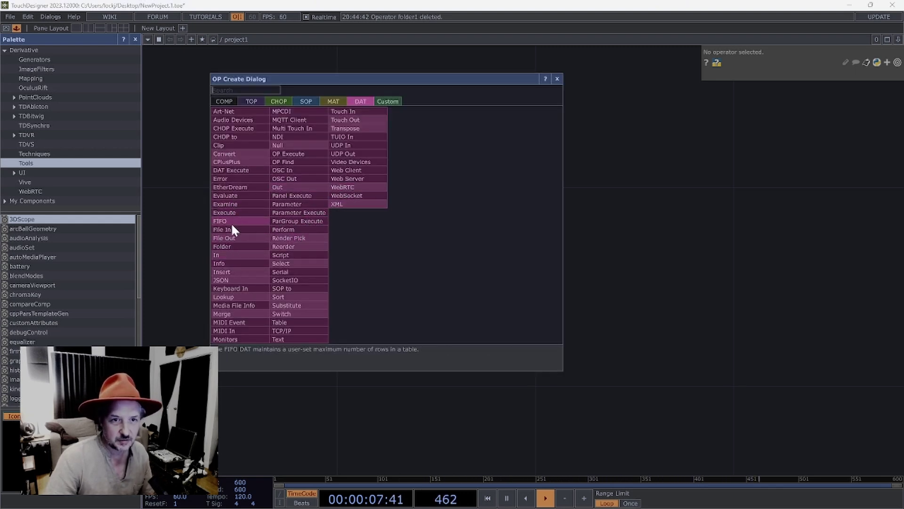
click(233, 245)
click(370, 207)
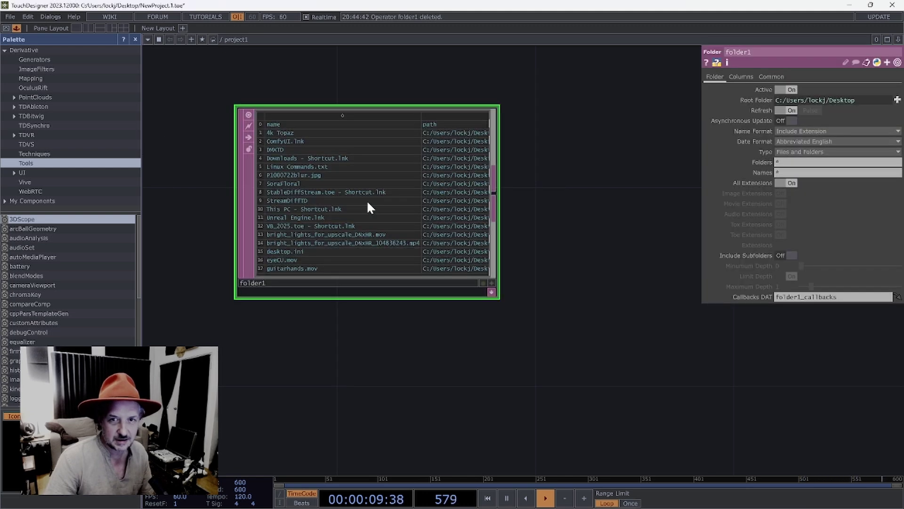
Set the Folder DAT's root folder to the SoraFloral folder on the Desktop.
click(897, 101)
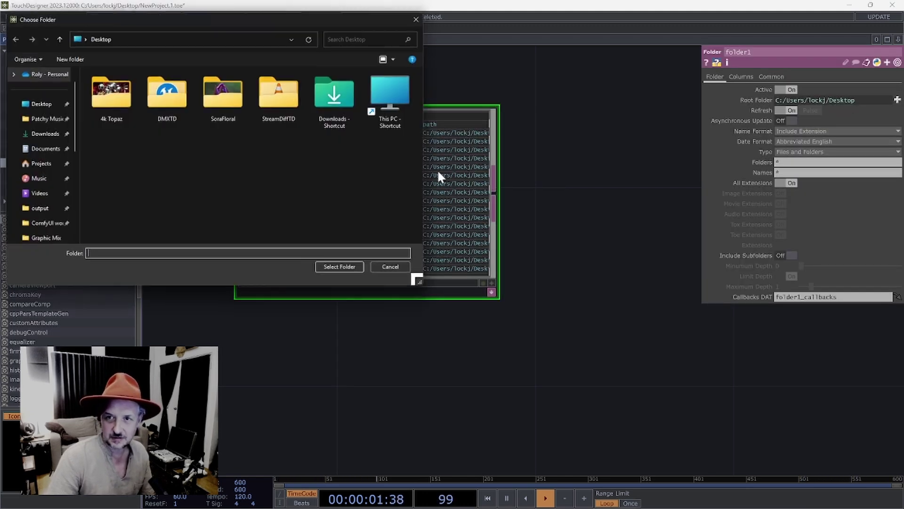
double_click(227, 99)
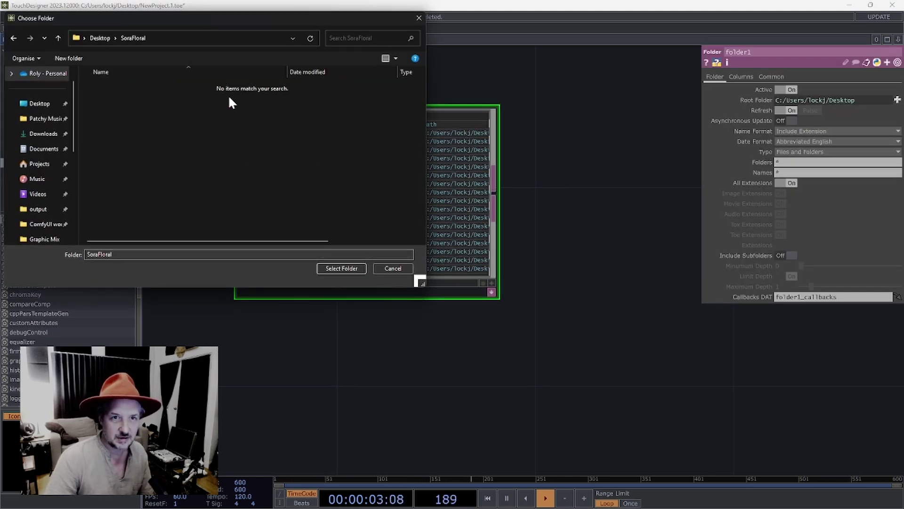
click(358, 271)
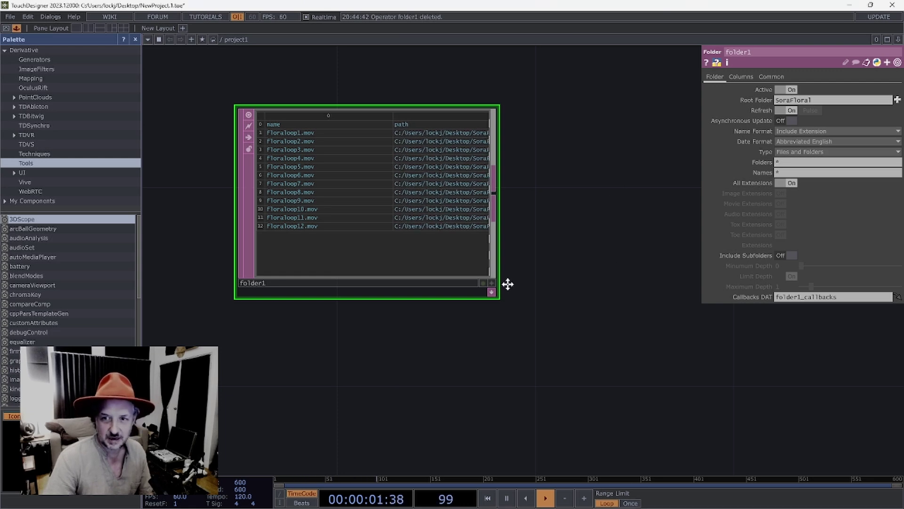
Add a Movie File In TOP beside the Folder DAT.
drag(508, 284, 383, 300)
scroll(494, 241, down, 5)
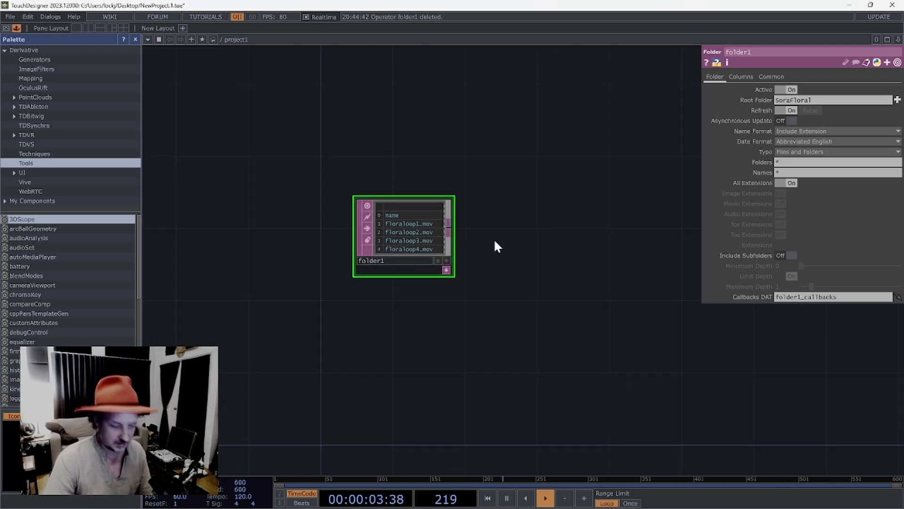
key(Tab)
click(363, 118)
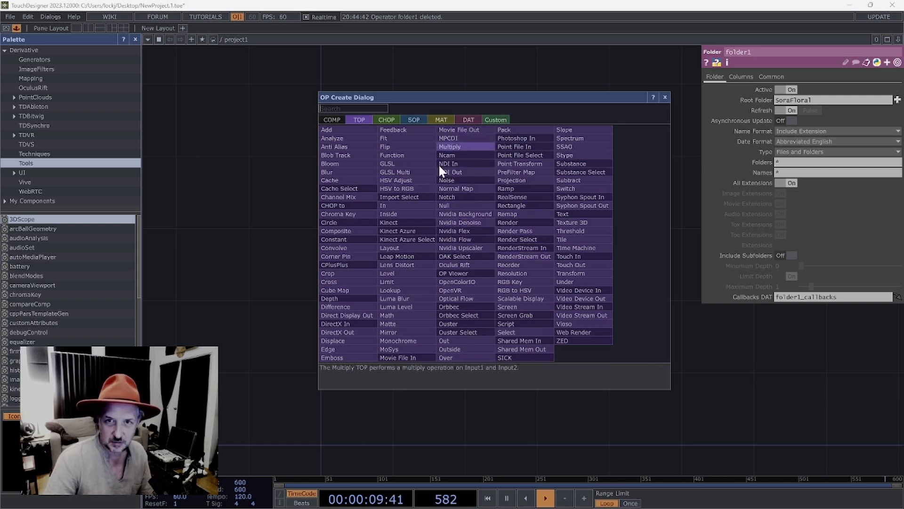
click(397, 358)
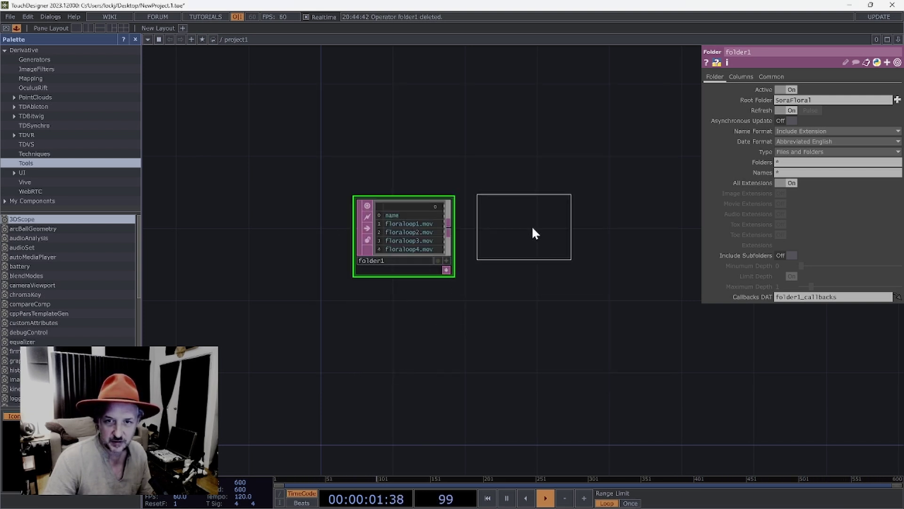
click(534, 227)
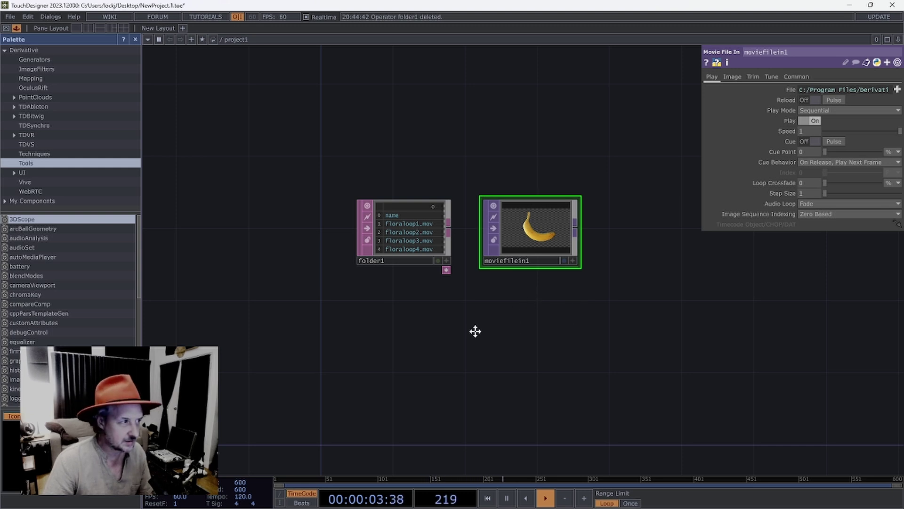
Add a Null TOP connected to the output of the Movie File In TOP.
drag(476, 331, 432, 335)
right_click(536, 228)
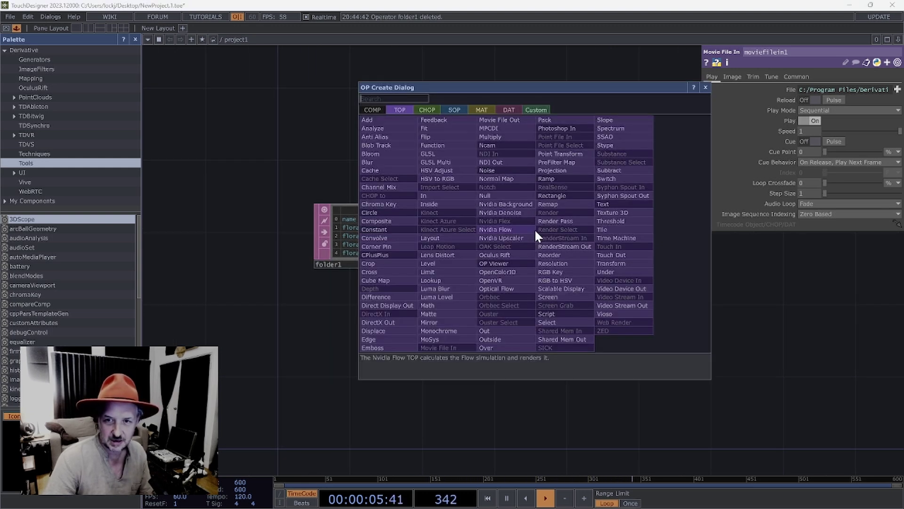
click(487, 199)
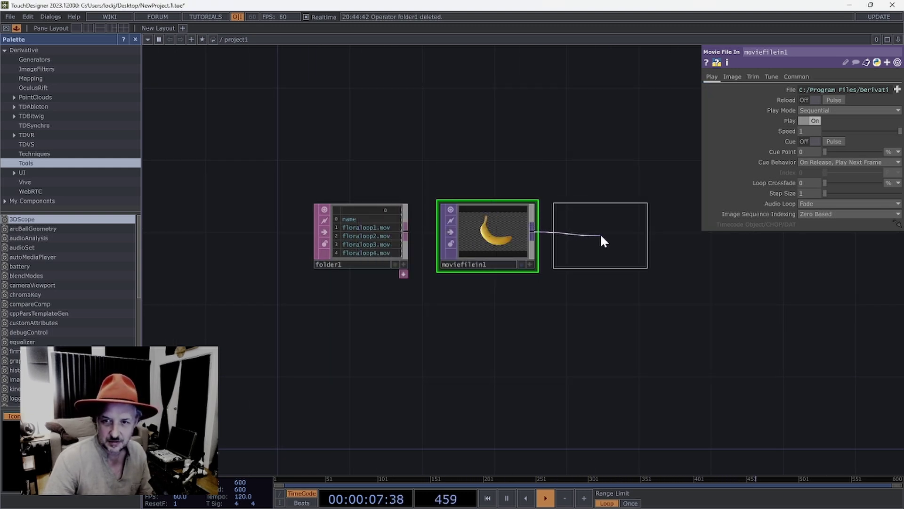
click(601, 237)
Add a Window COMP after the Null TOP and assign null1 as its Window Operator.
drag(613, 339, 516, 347)
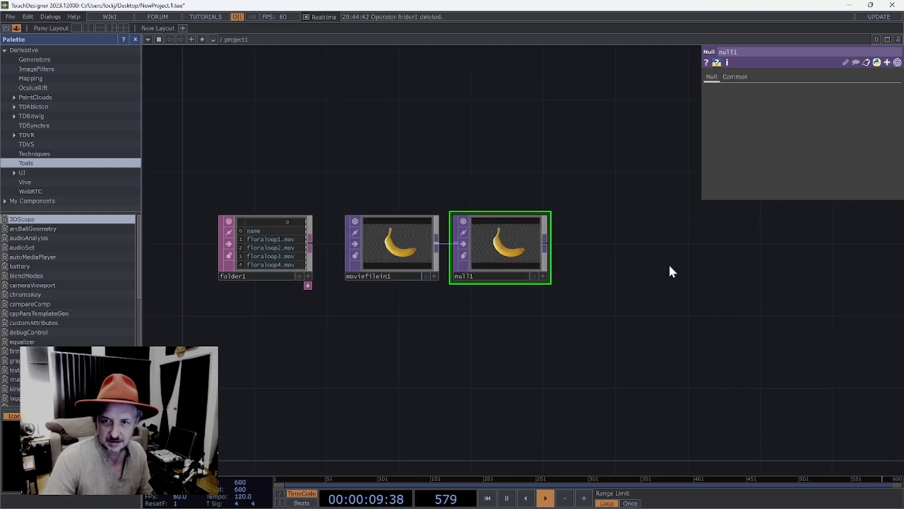
key(Tab)
text(win)
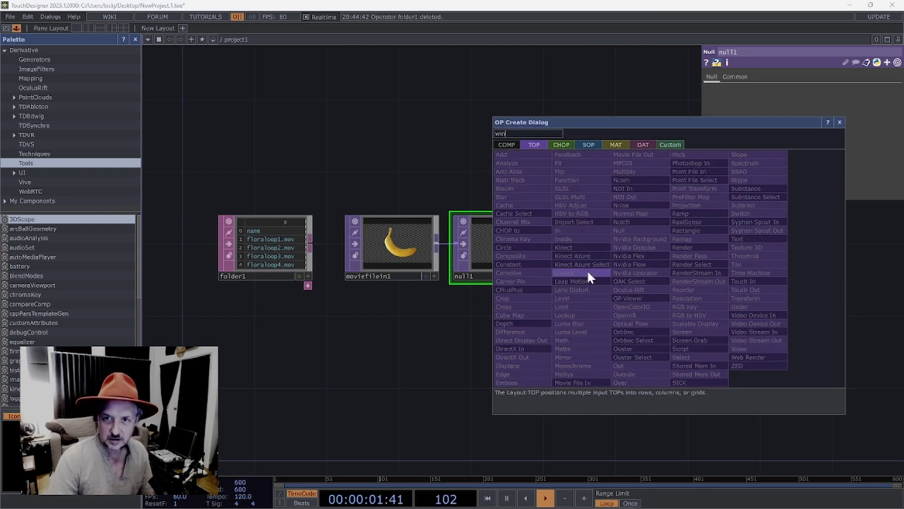
click(507, 145)
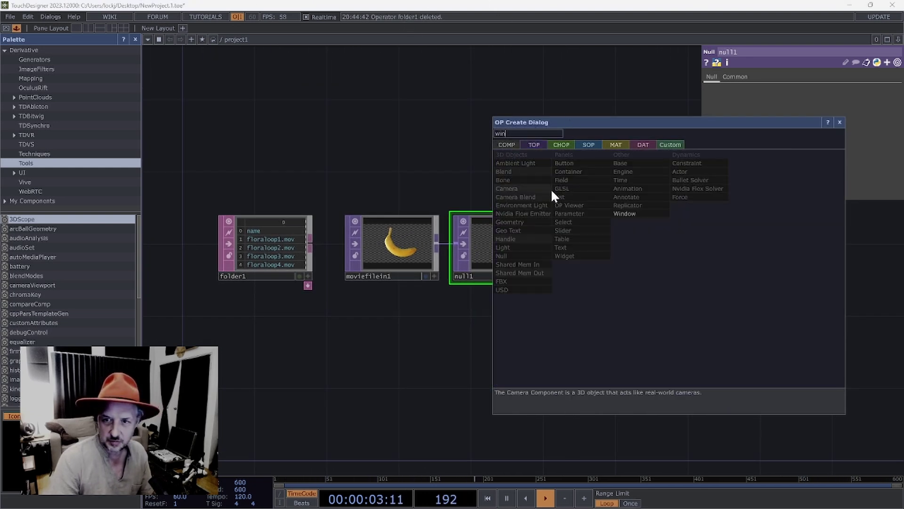
click(645, 213)
click(625, 254)
drag(521, 245, 598, 274)
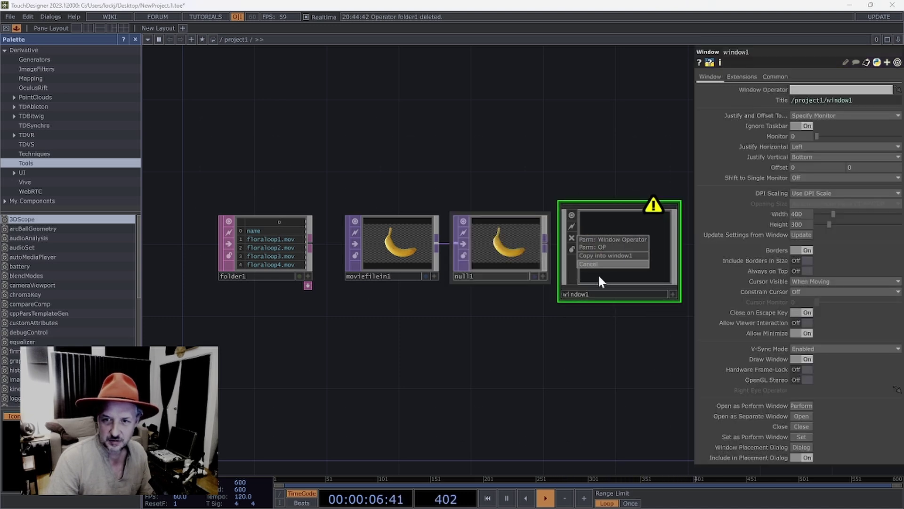
click(634, 238)
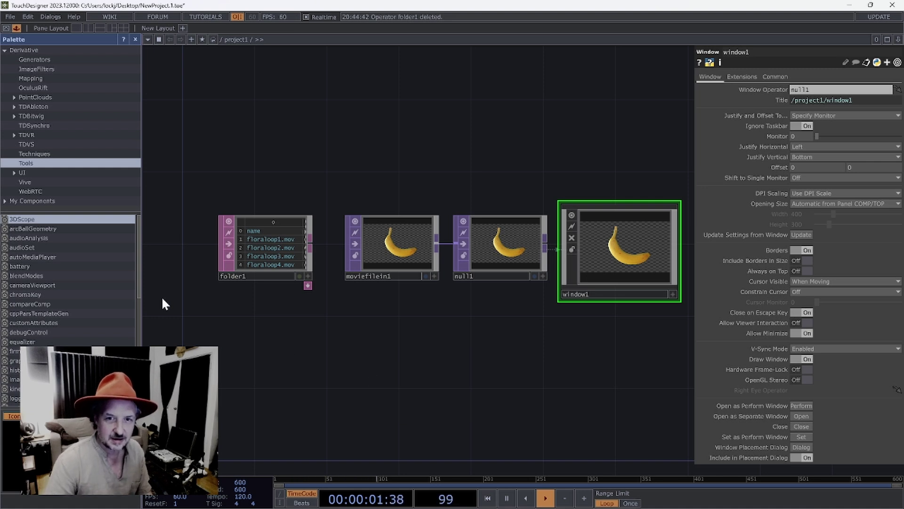
Stretch the Folder DAT node taller until all the listed floraloop clips fit.
drag(322, 342, 347, 340)
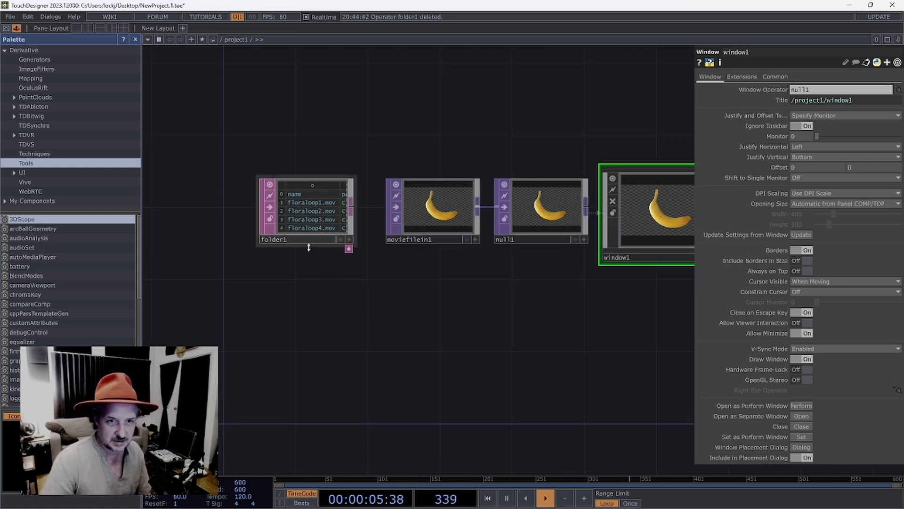
drag(309, 243, 311, 316)
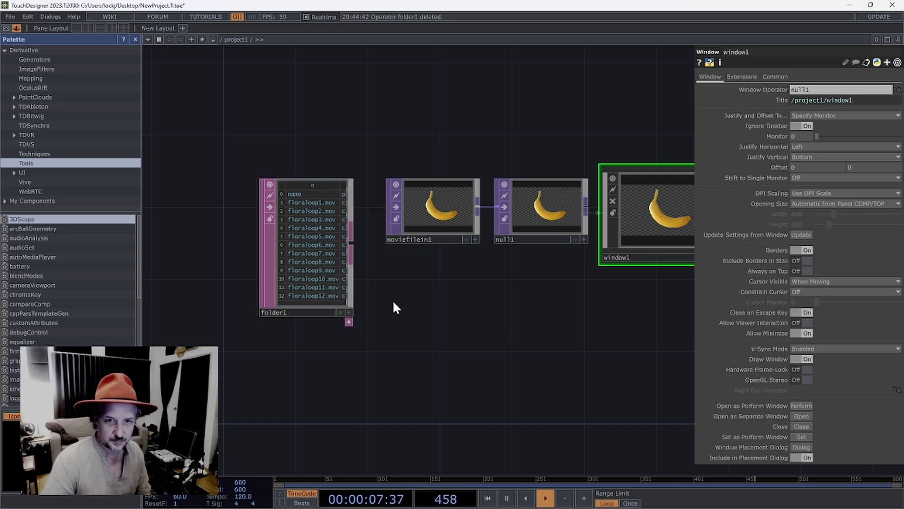
Add an Info CHOP below the Movie File In TOP.
key(Tab)
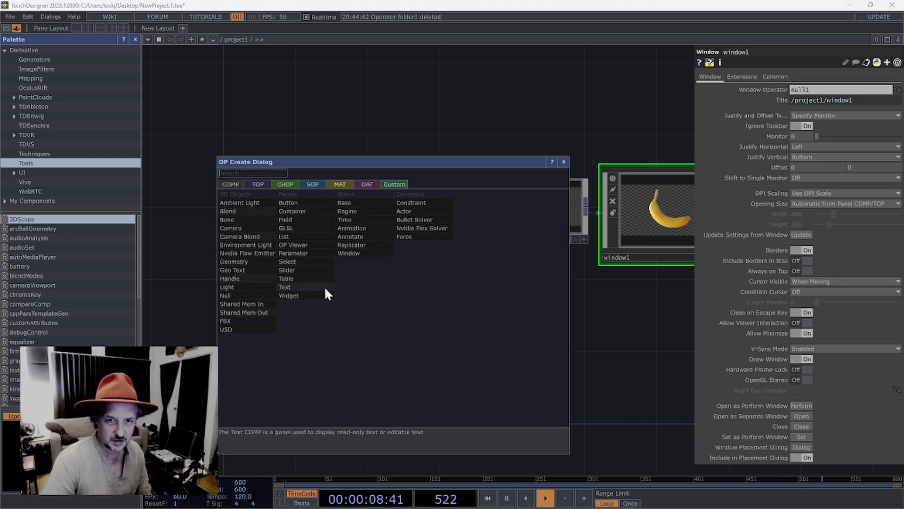
click(284, 183)
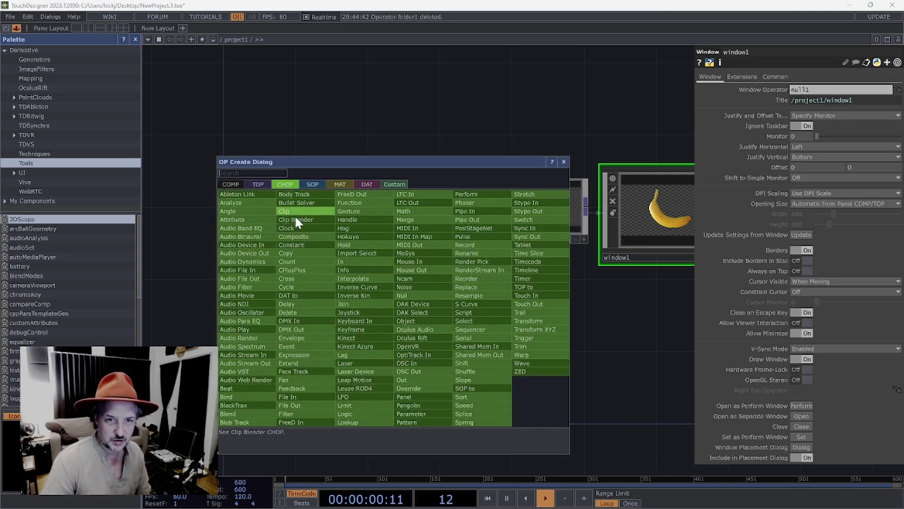
click(351, 270)
click(430, 298)
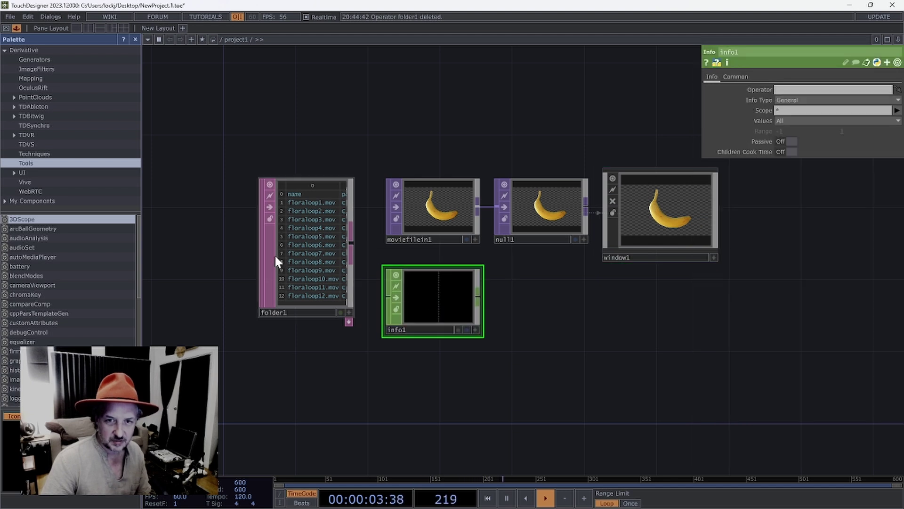
Assign folder1 as the Operator of the Info CHOP and view its channels up close.
drag(319, 272, 419, 298)
click(417, 286)
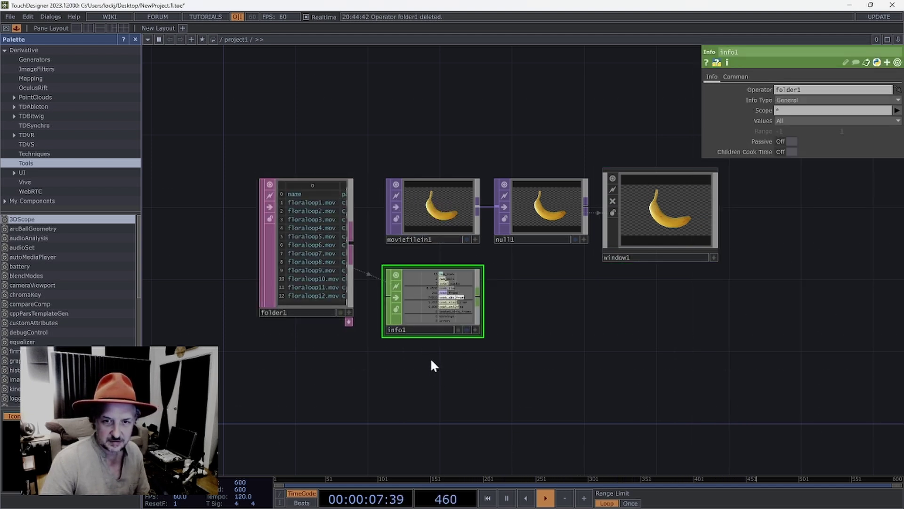
drag(437, 370, 406, 262)
scroll(406, 263, up, 4)
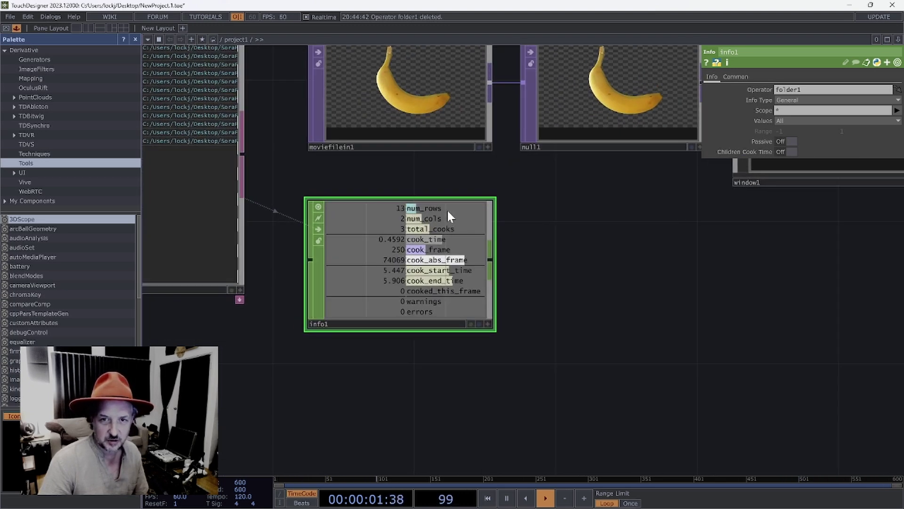
Add a Button COMP in the empty area below the Window COMP.
drag(498, 377, 240, 322)
right_click(491, 340)
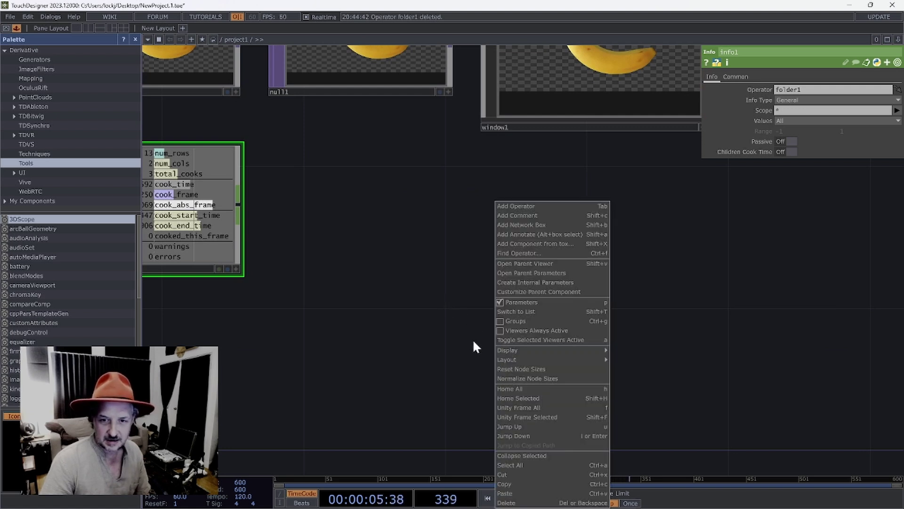
key(Tab)
click(306, 219)
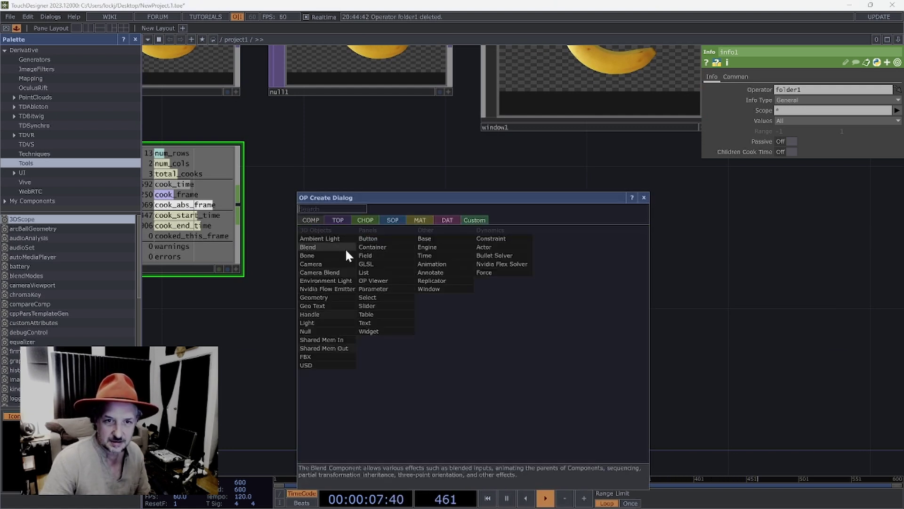
click(375, 234)
click(550, 340)
Add a Null CHOP connected to the output of the Button COMP.
drag(692, 399, 541, 383)
scroll(542, 384, down, 2)
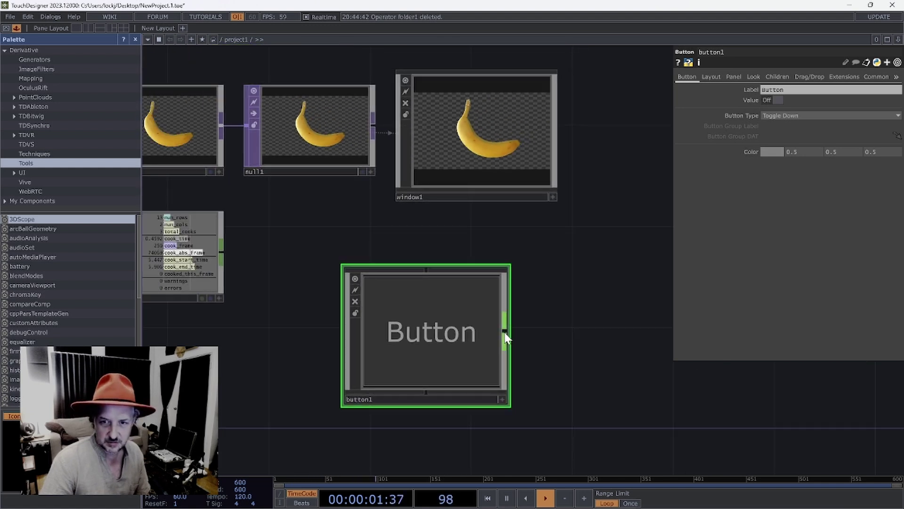
key(Tab)
click(518, 321)
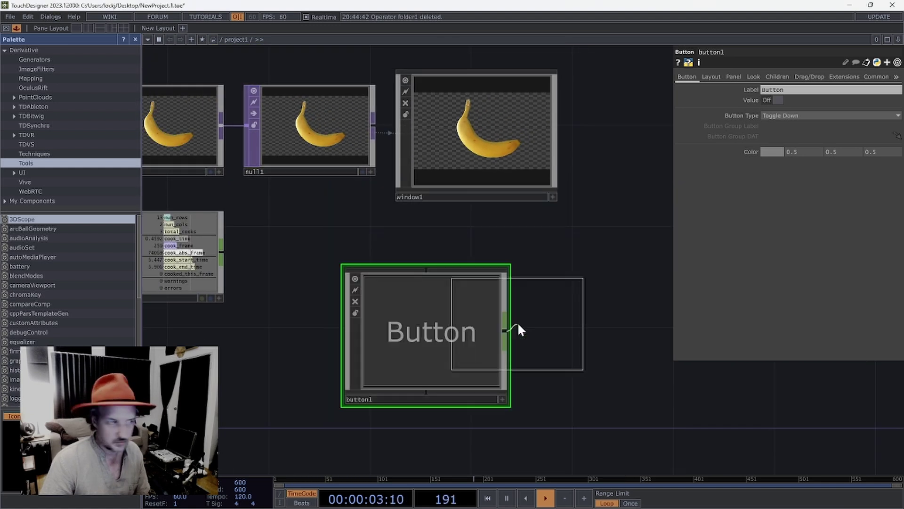
click(599, 349)
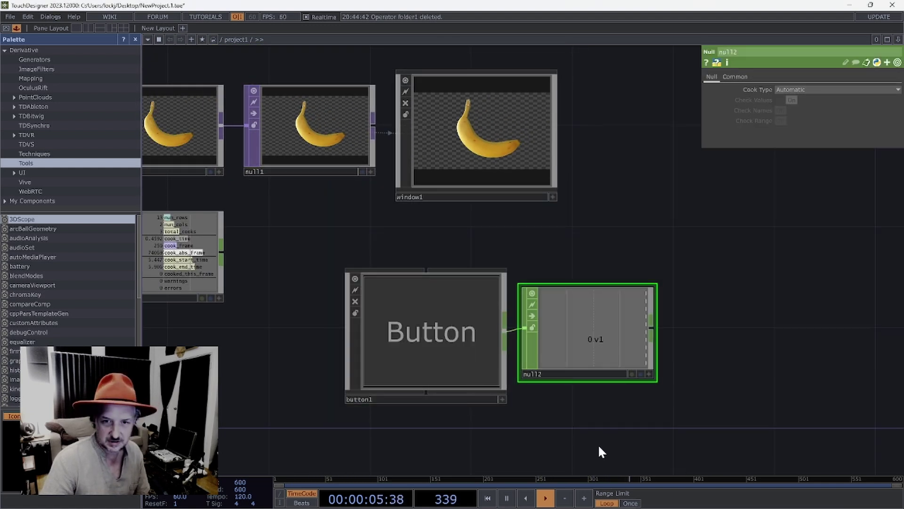
Set the label of the Button COMP to Beat.
click(447, 361)
click(794, 90)
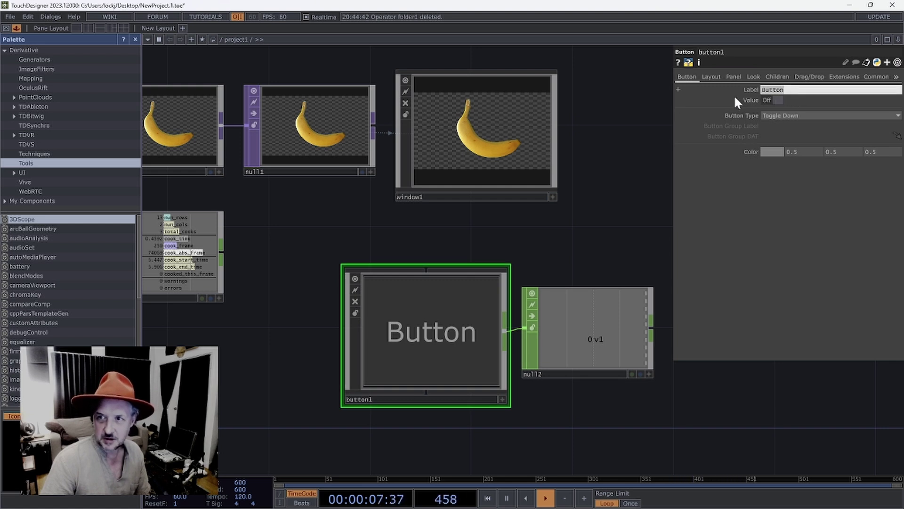
text(Be)
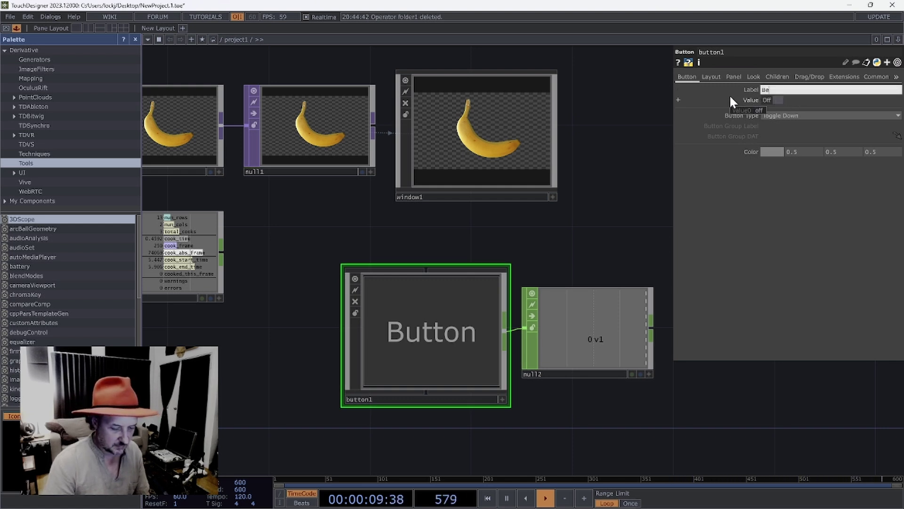
text(at)
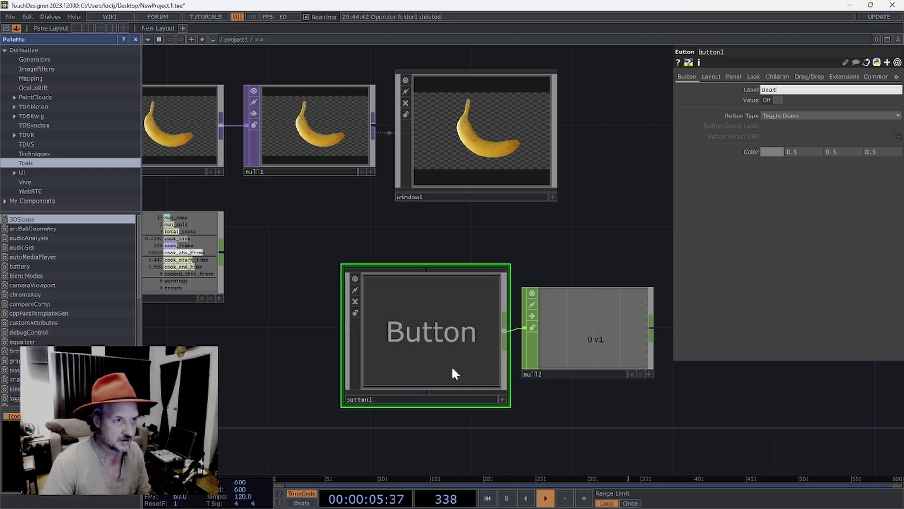
click(295, 352)
Add a CHOP Execute DAT below the Beat button.
drag(259, 374, 247, 350)
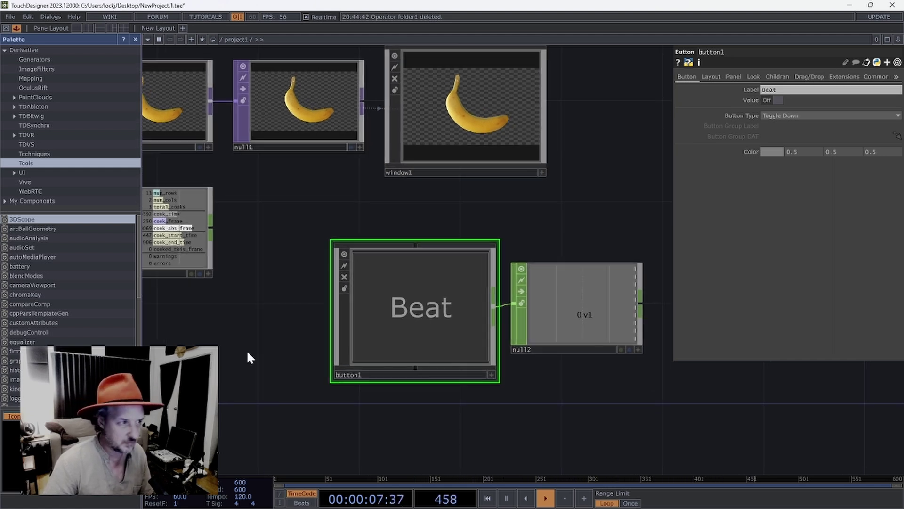
drag(231, 431, 227, 318)
key(Tab)
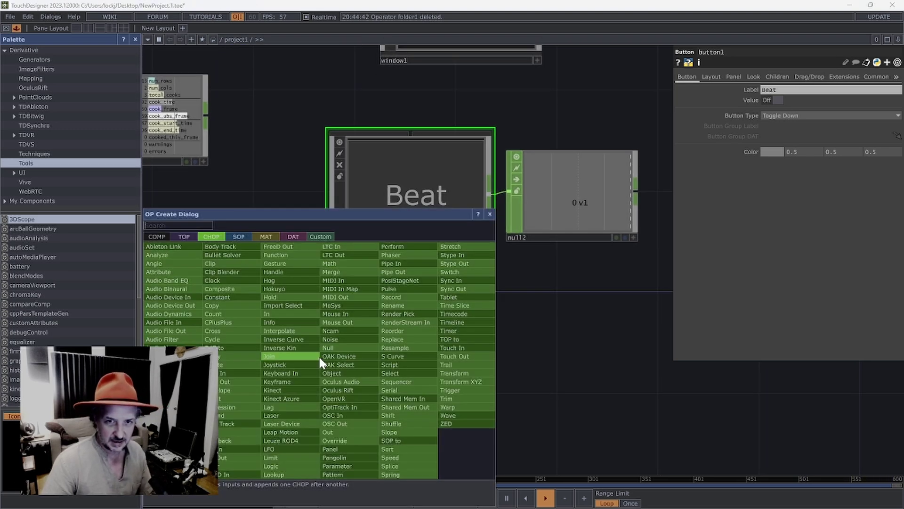
text(chop)
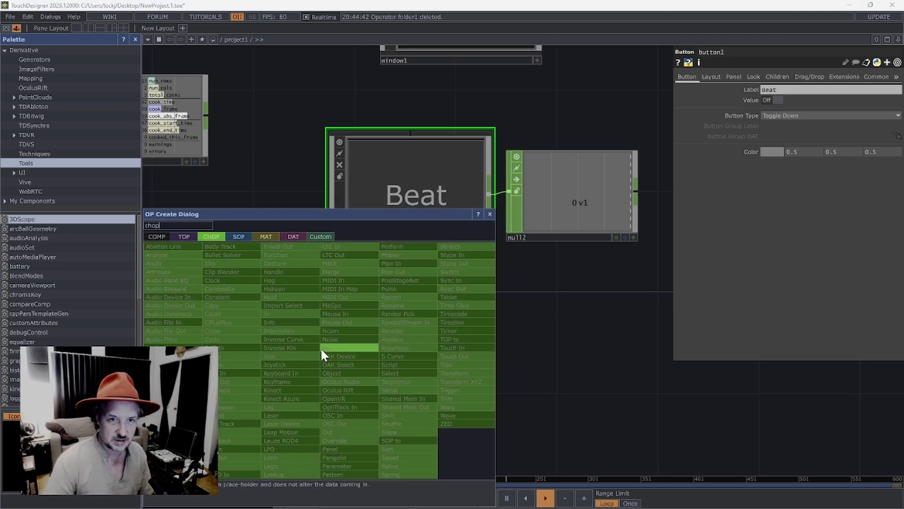
click(286, 237)
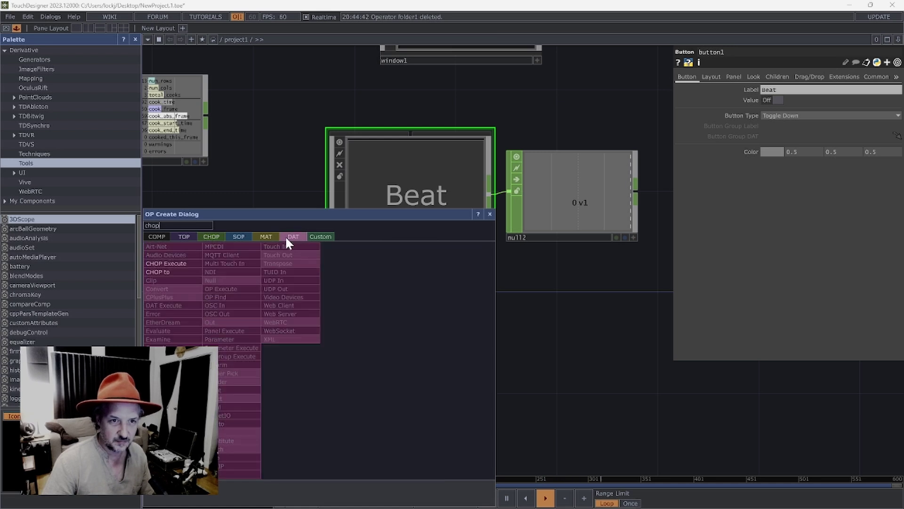
click(169, 272)
click(389, 342)
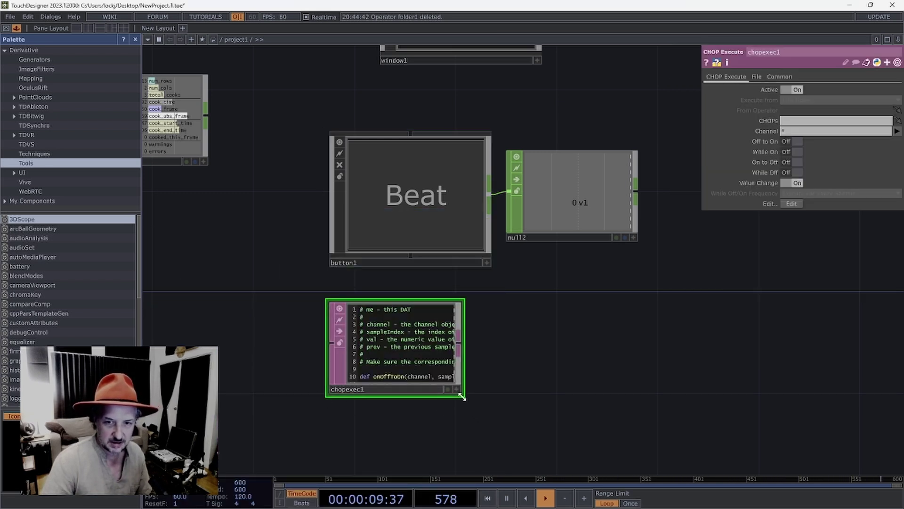
Enlarge the CHOP Execute DAT until its whole default script fits, and assign null2 as its CHOPs source.
drag(466, 398, 504, 442)
drag(567, 430, 468, 228)
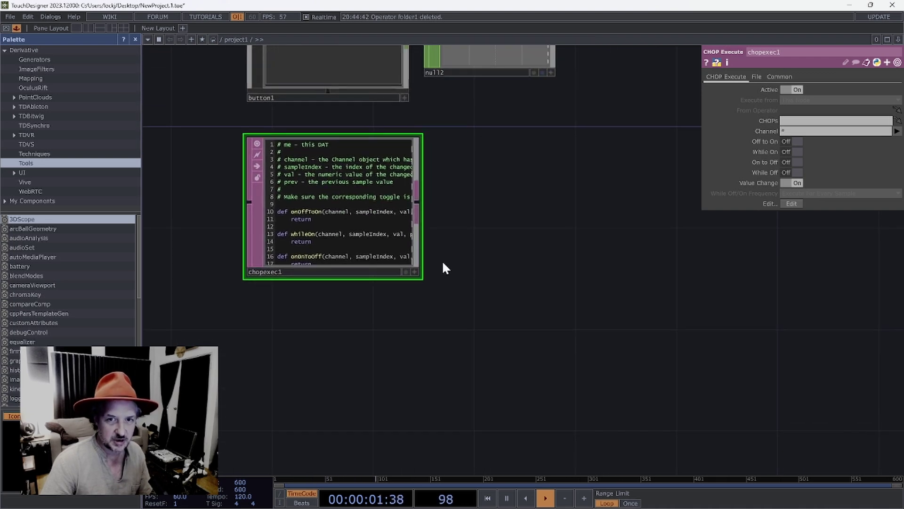
drag(416, 273, 513, 430)
drag(586, 266, 578, 361)
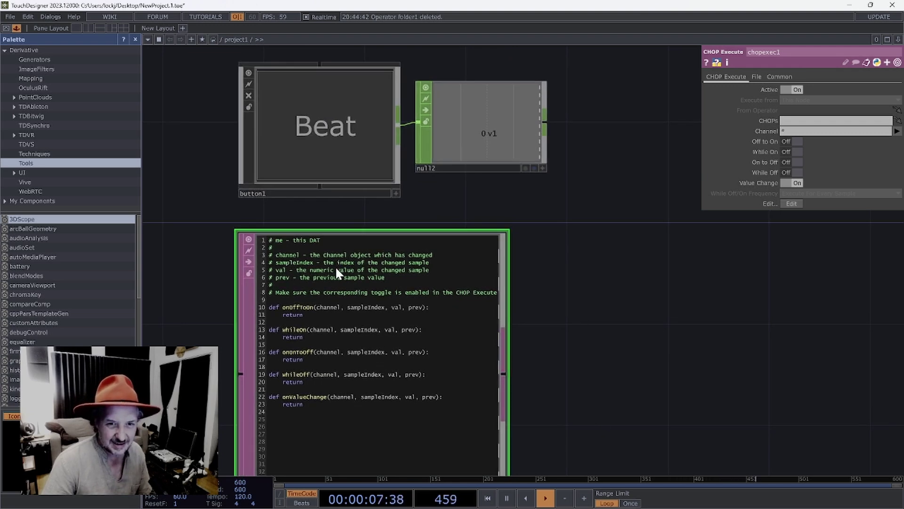
drag(654, 368, 639, 362)
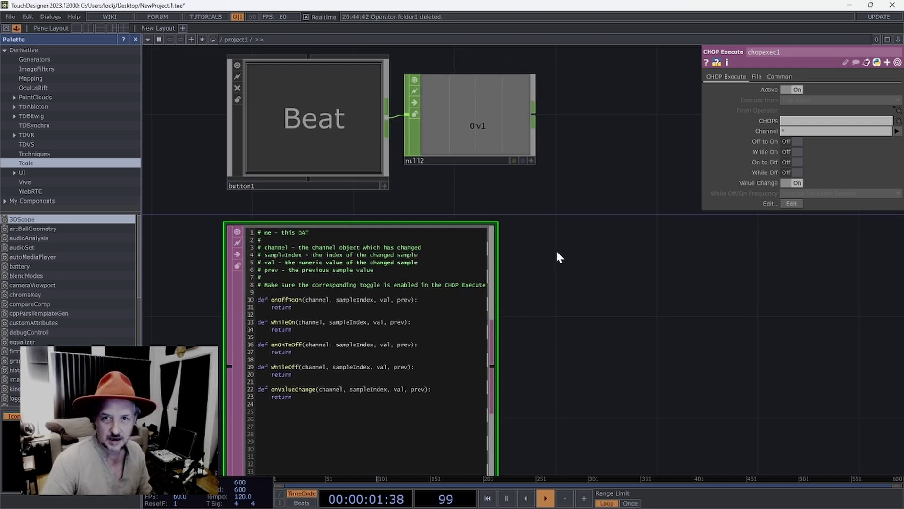
drag(446, 139, 417, 294)
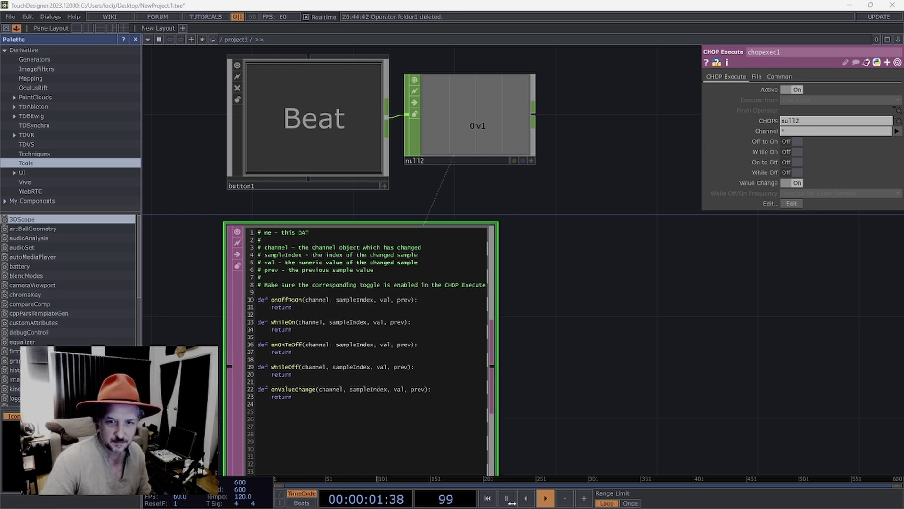
drag(541, 376, 523, 297)
Make the CHOP Execute DAT editable in place and insert three empty lines before the return in onOffToOn.
click(470, 435)
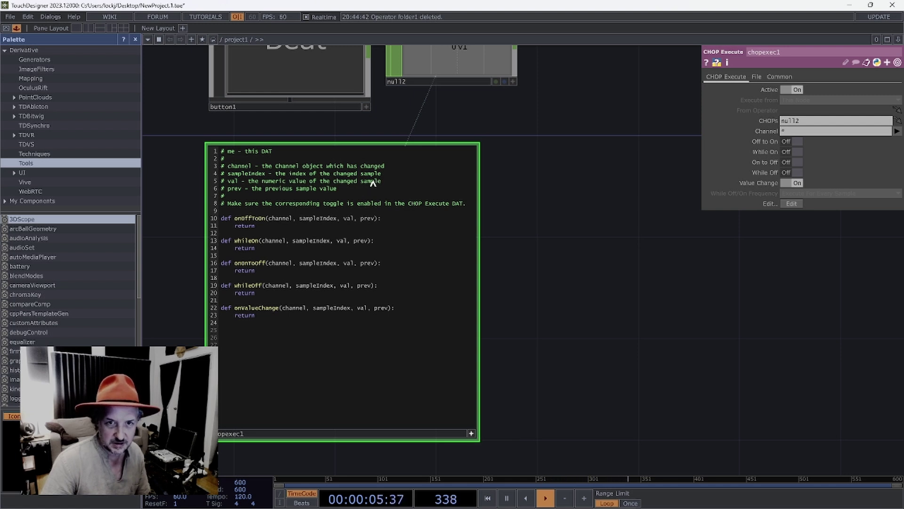
key(Return)
key(Return)
key(Return)
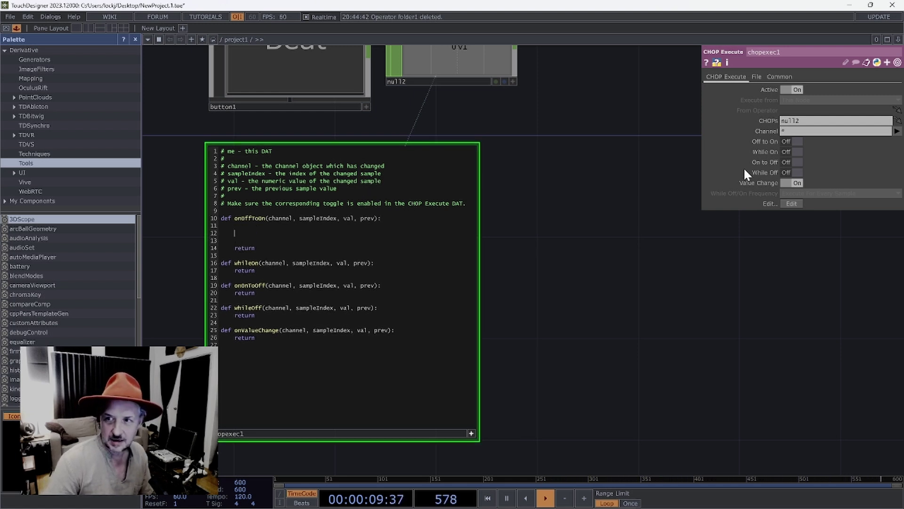
Turn off Value Change and turn on Off to On for the CHOP Execute DAT.
click(797, 184)
click(792, 142)
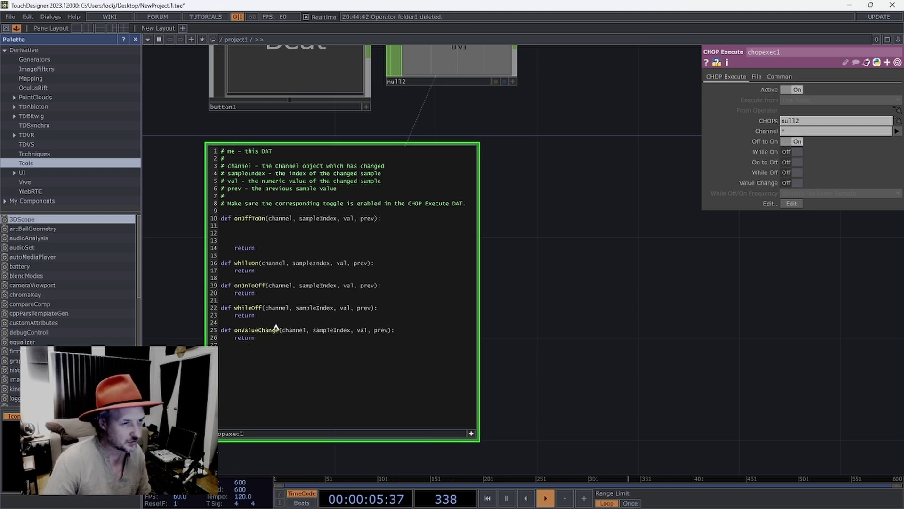
click(248, 234)
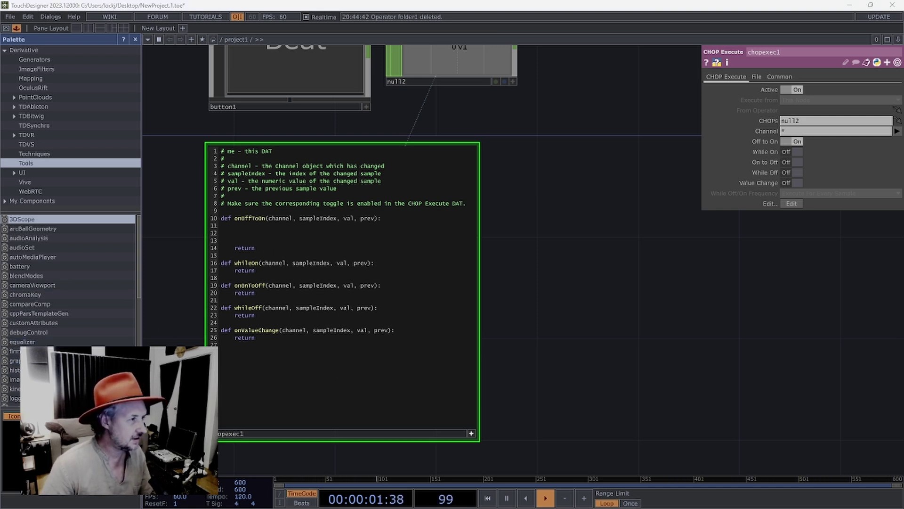
Add a Text TOP beside the CHOP Execute DAT and paste a copy of it below.
double_click(545, 187)
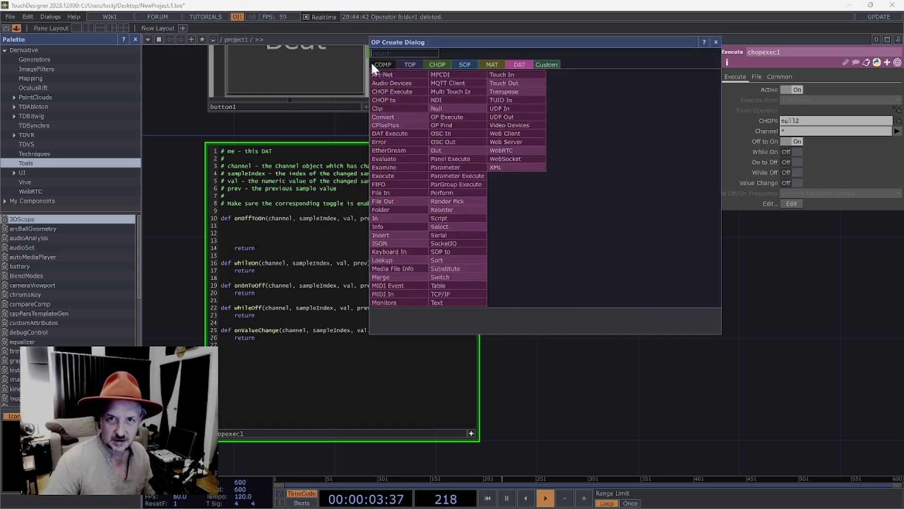
click(411, 64)
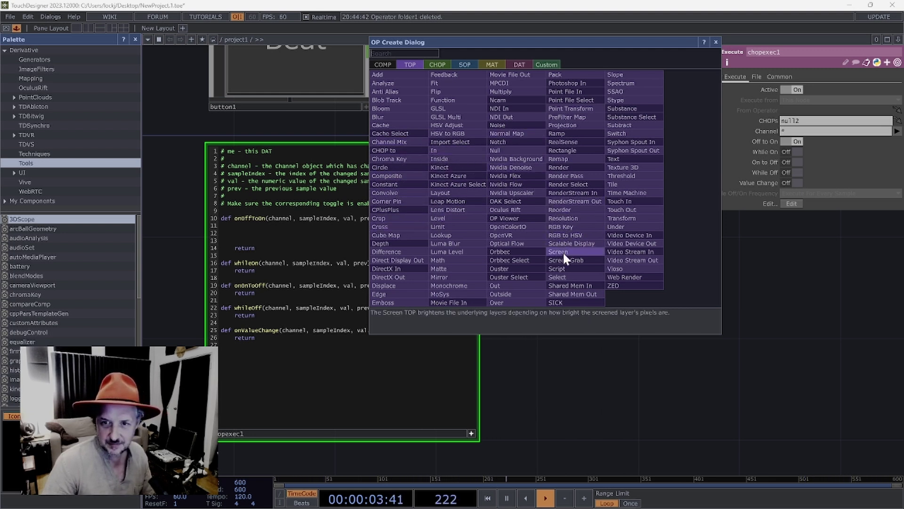
click(614, 160)
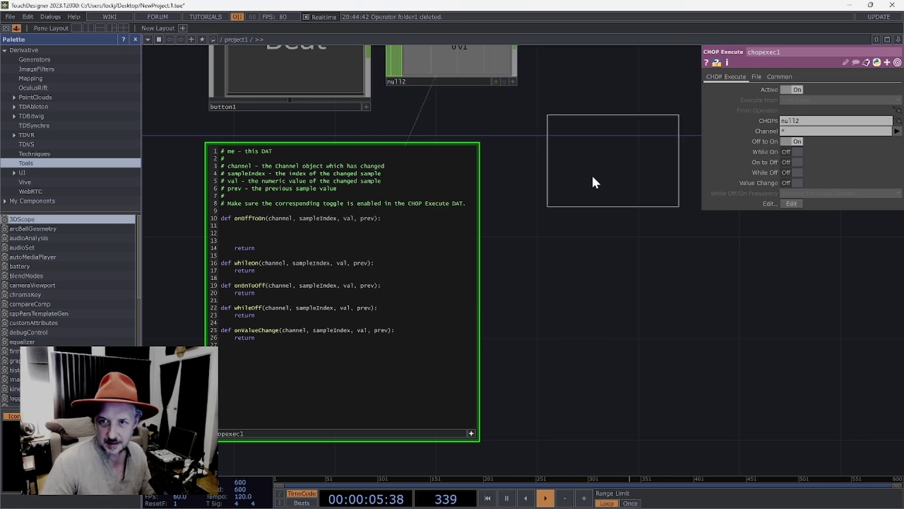
click(570, 196)
key(ctrl+c)
key(ctrl+v)
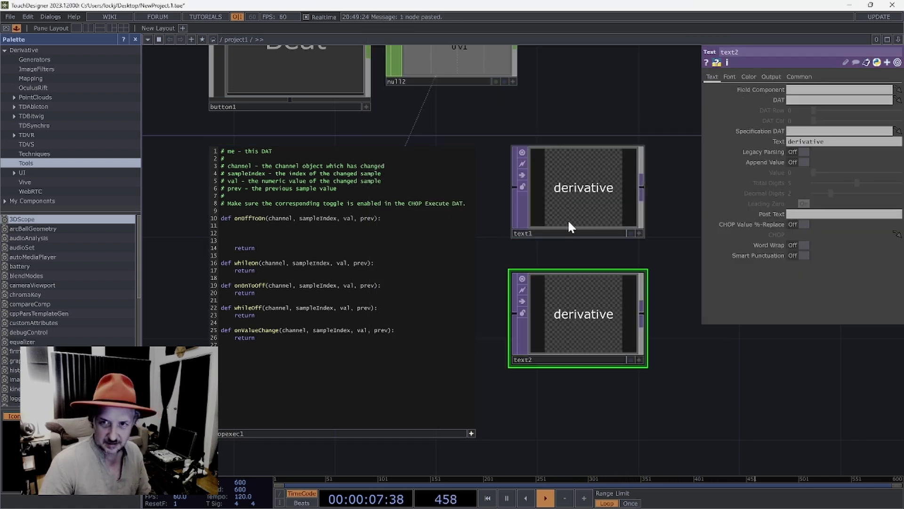
click(609, 194)
drag(830, 141, 795, 143)
click(570, 395)
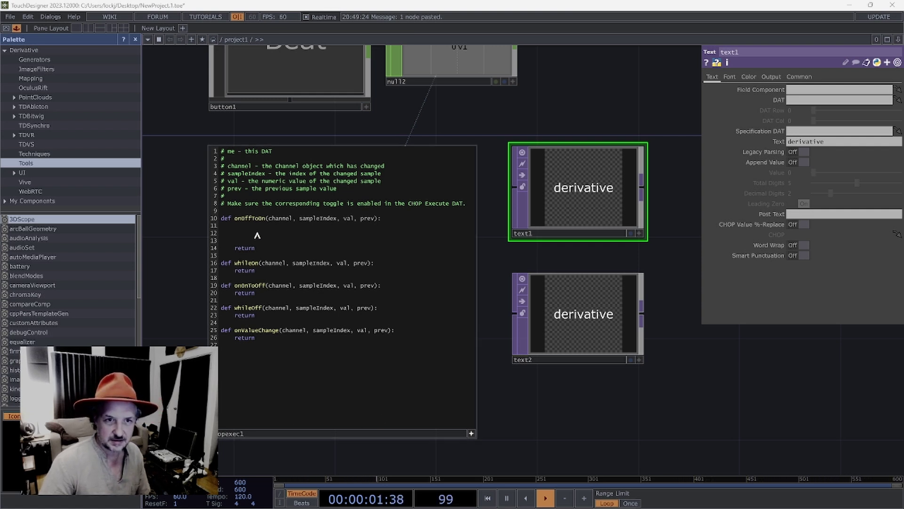
Paste the import random script that picks a random video file and cue point into onOffToOn, and widen the DAT to fit it.
double_click(241, 231)
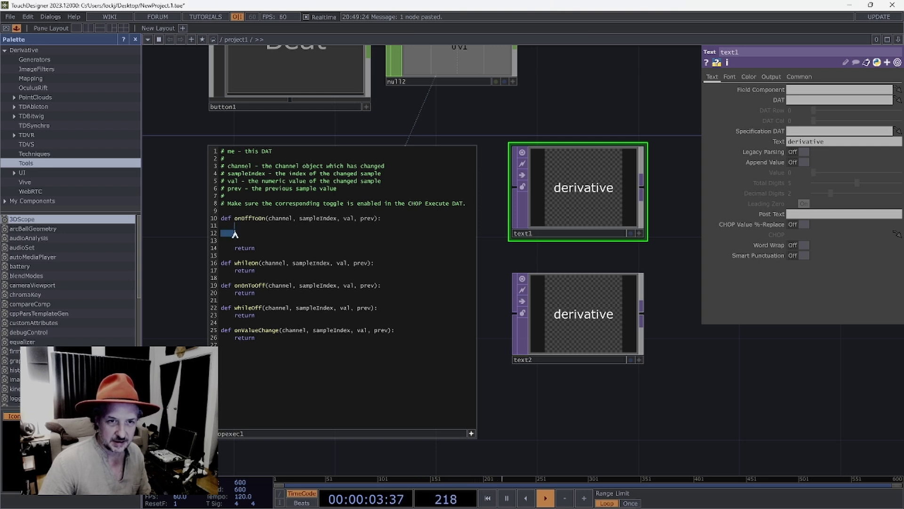
key(ctrl+v)
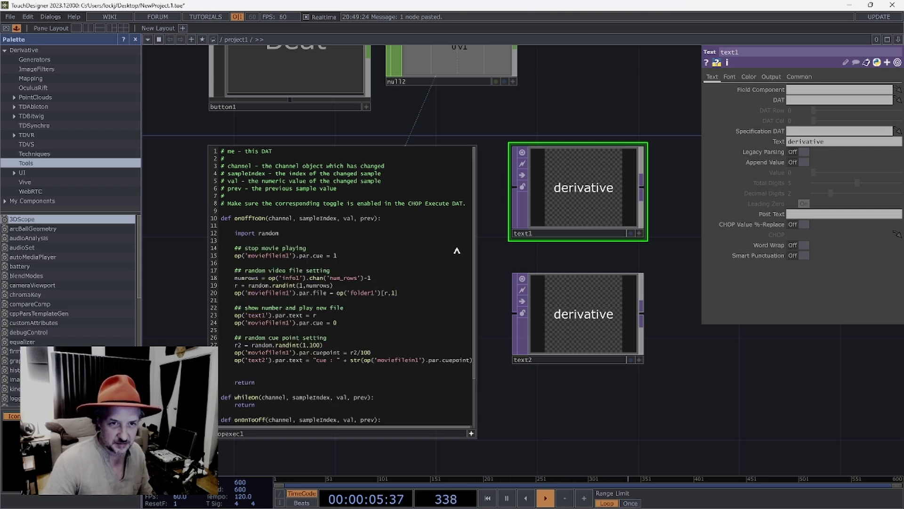
drag(477, 424, 490, 430)
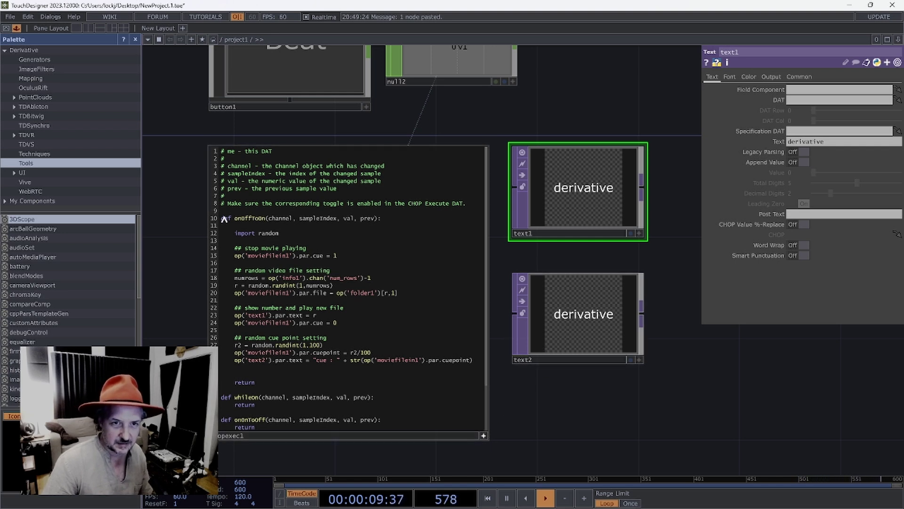
drag(234, 235, 260, 234)
click(281, 236)
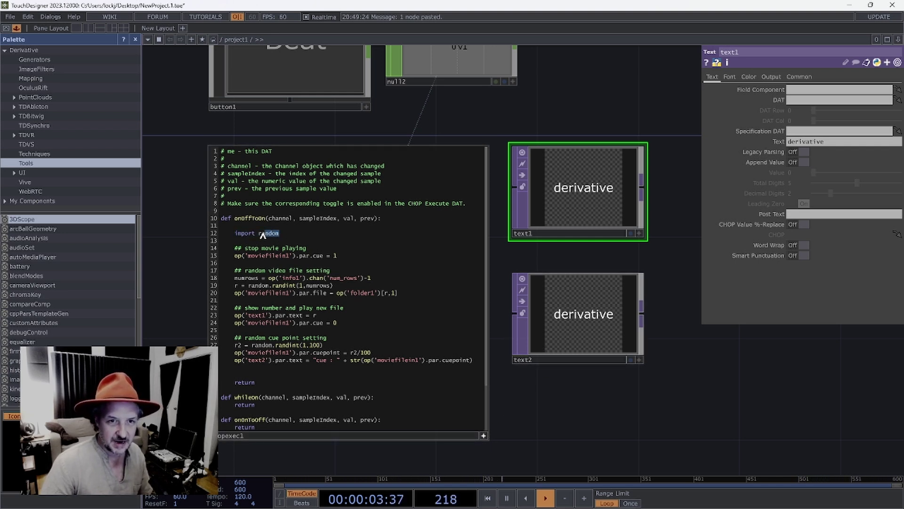
Compare the Cue parameter of the Movie File In TOP with the script line that sets its cue to 1.
click(290, 236)
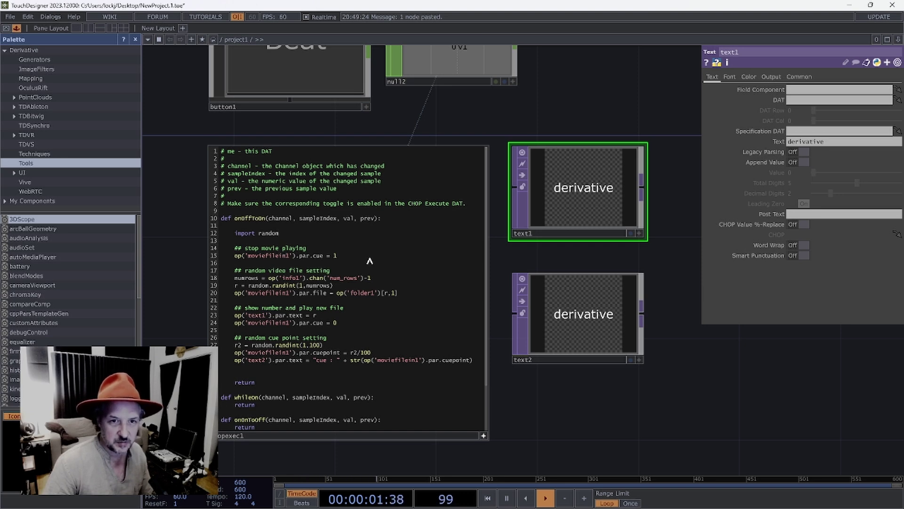
drag(204, 129, 348, 300)
click(206, 86)
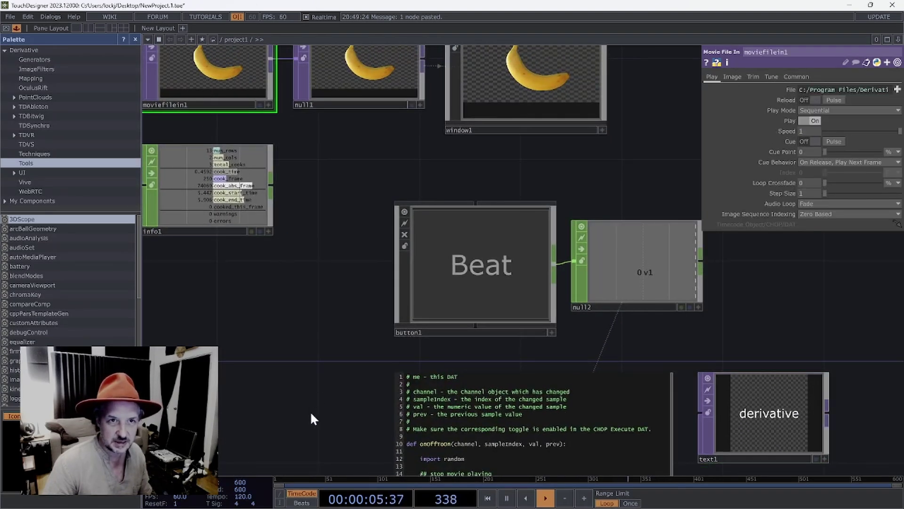
drag(323, 436, 228, 217)
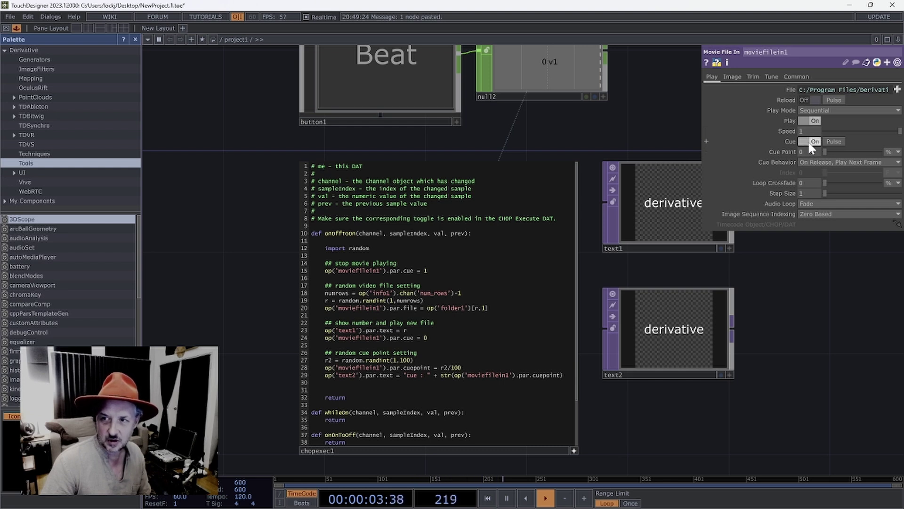
drag(429, 271, 320, 273)
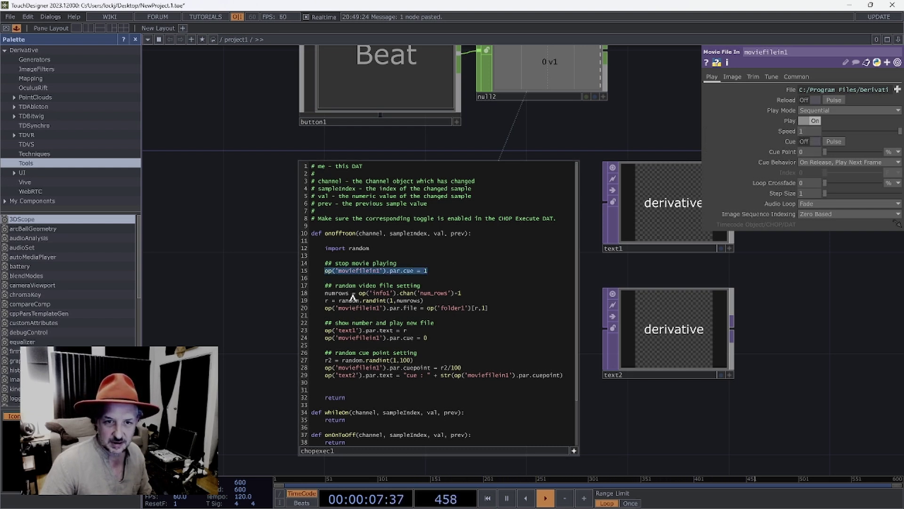
click(462, 299)
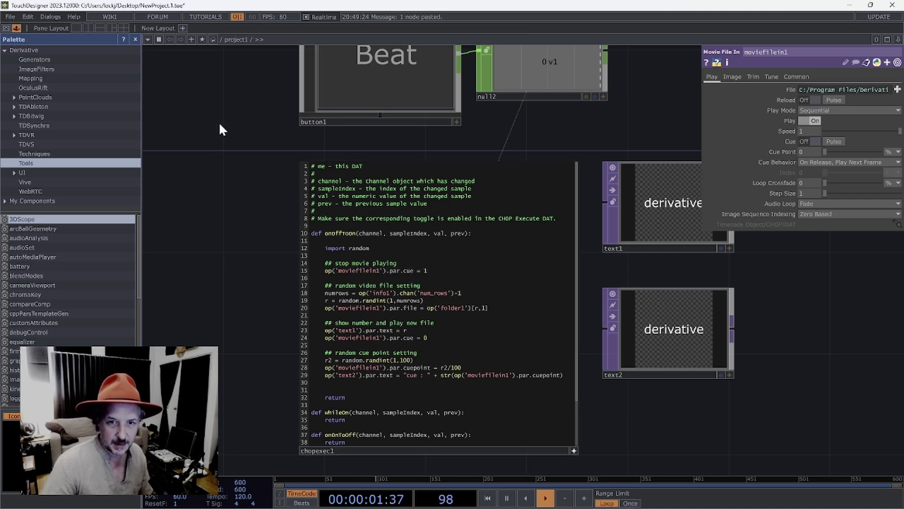
Review the folder's file table, the Info CHOP's num_rows channel and the Movie File In TOP's File expression against the random file code.
drag(210, 101, 545, 382)
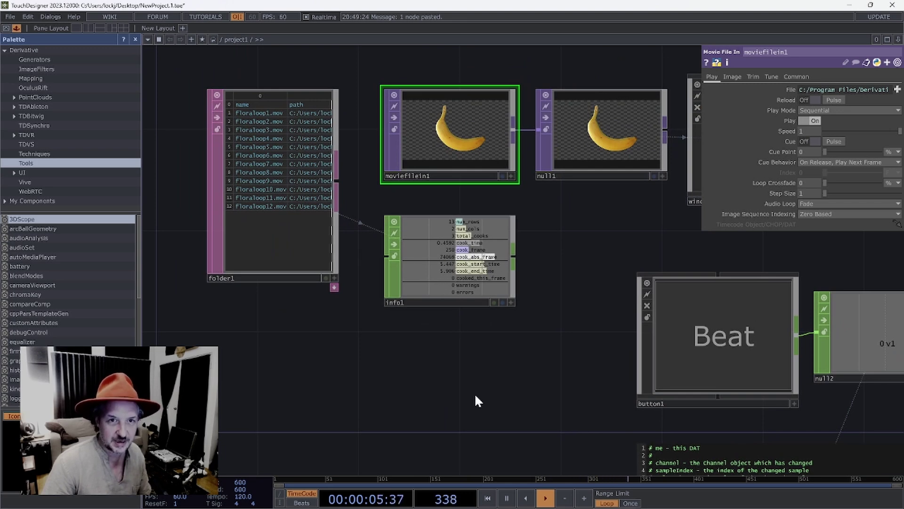
drag(497, 389, 469, 377)
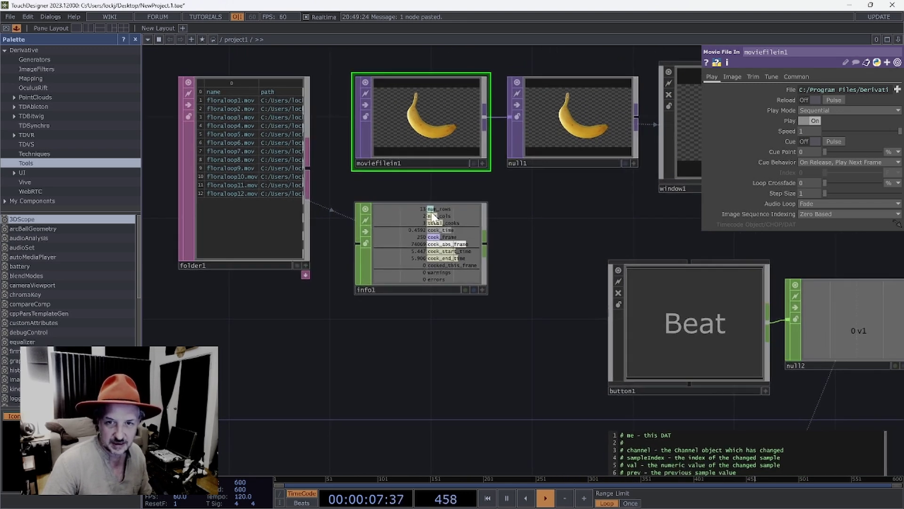
drag(540, 460, 511, 445)
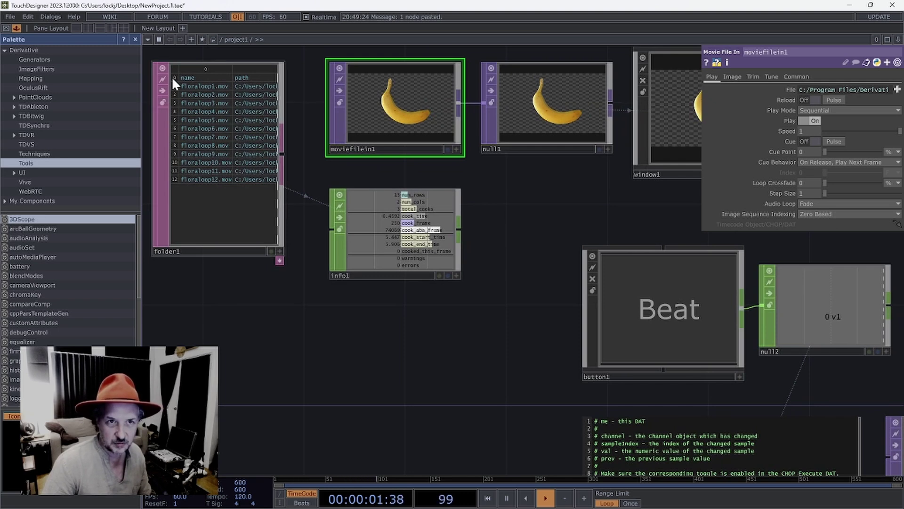
drag(478, 390, 239, 142)
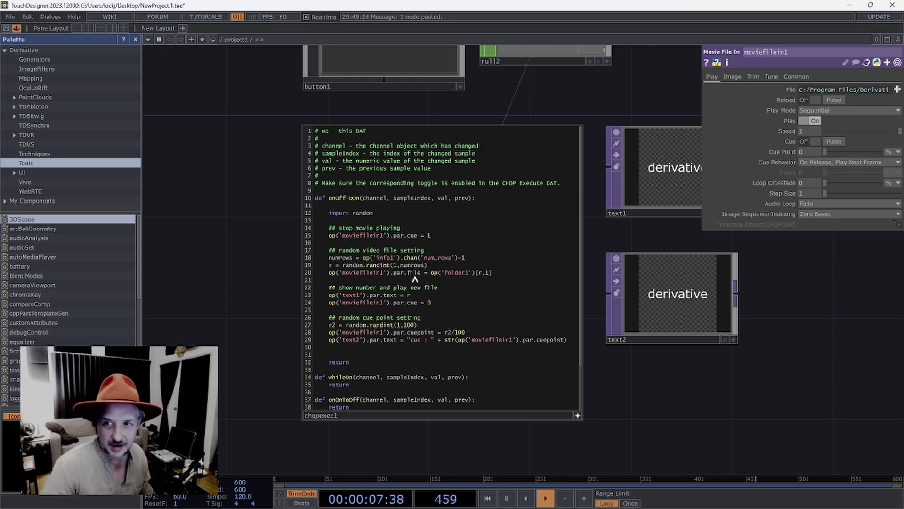
drag(230, 115, 467, 375)
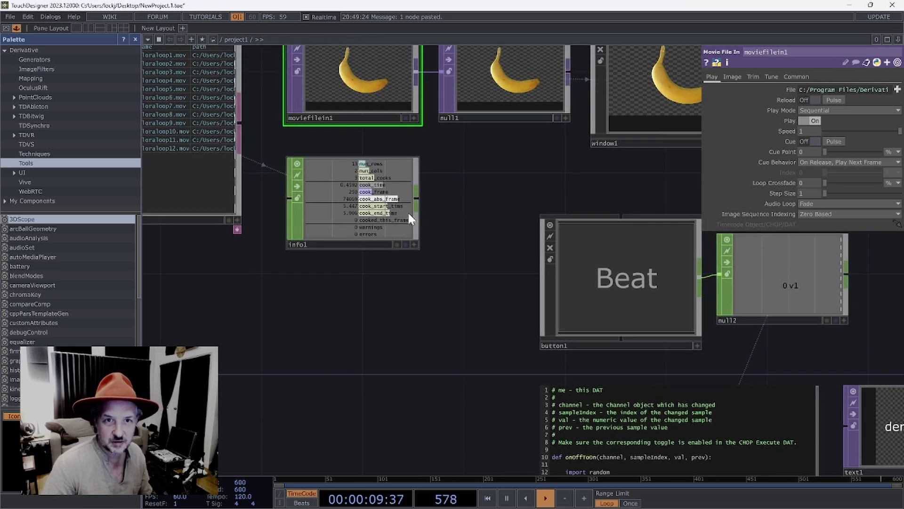
click(819, 87)
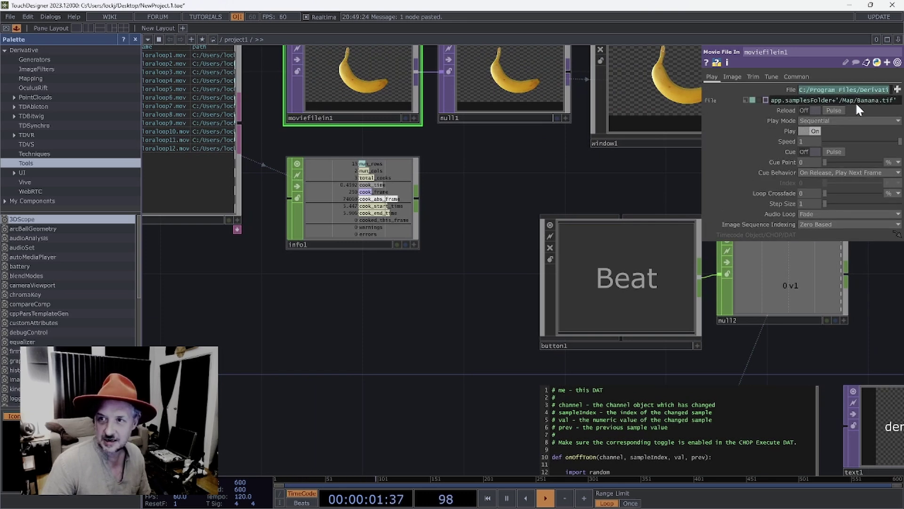
drag(897, 100, 745, 98)
Make the Beat button interactive and trigger it repeatedly to test the Movie File In TOP's random file and cue point.
drag(323, 329, 121, 255)
click(496, 270)
click(444, 205)
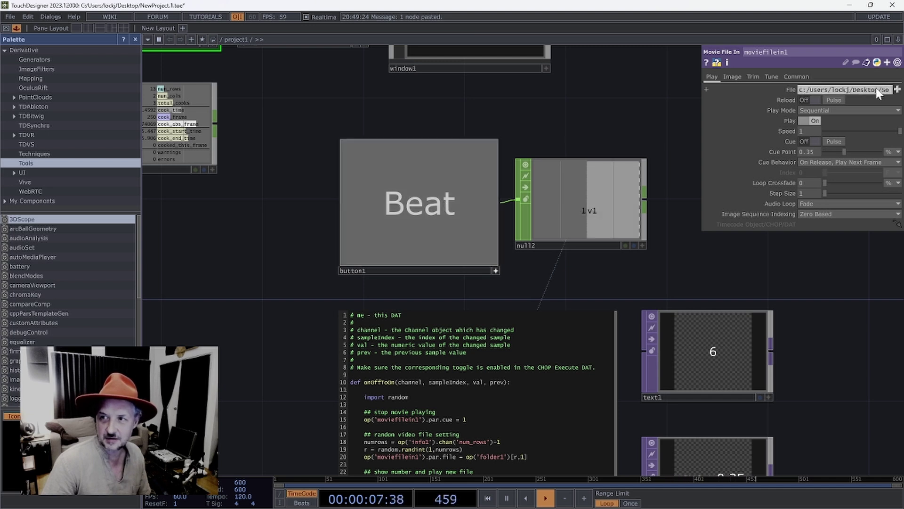
click(439, 205)
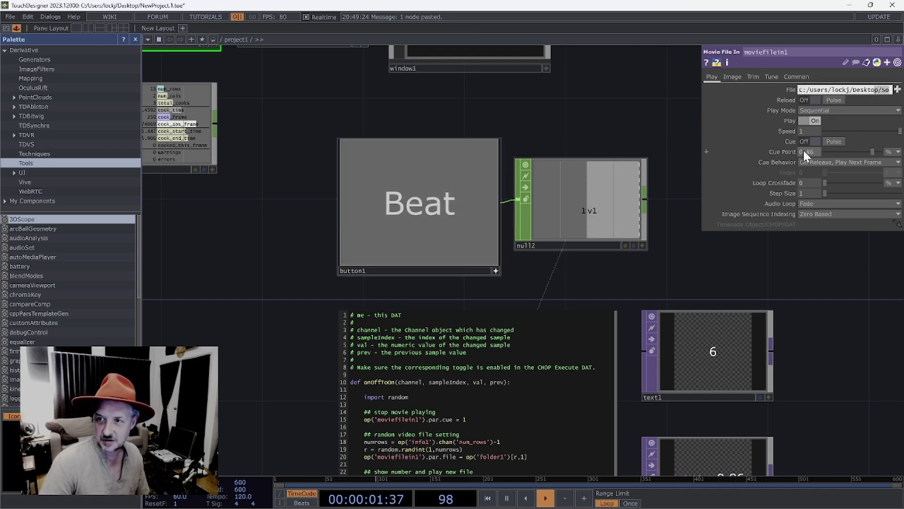
click(445, 203)
click(445, 203)
click(445, 203)
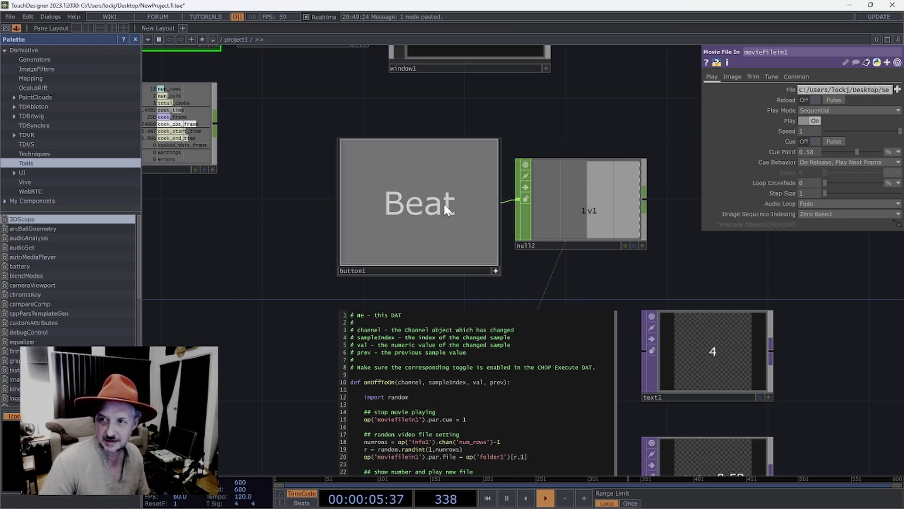
click(444, 205)
click(443, 202)
Set the Beat button's type to Momentary and trigger it once.
click(448, 266)
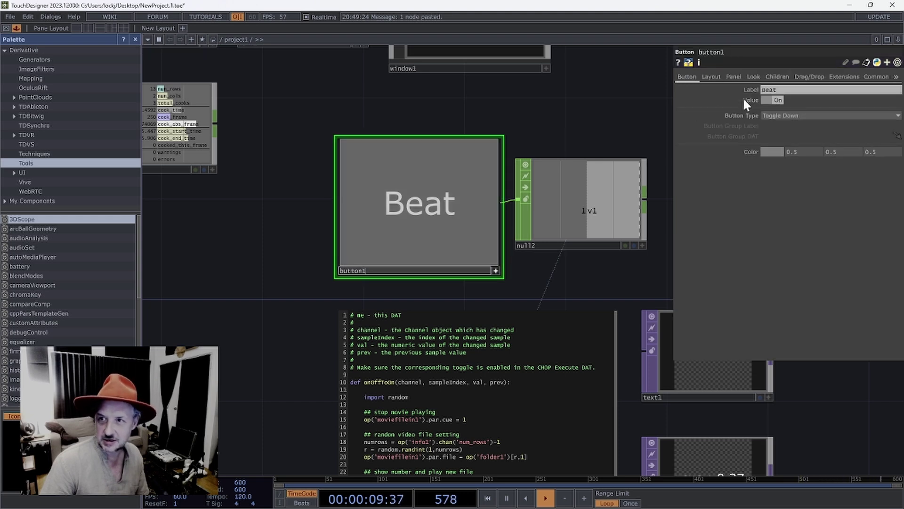
click(766, 115)
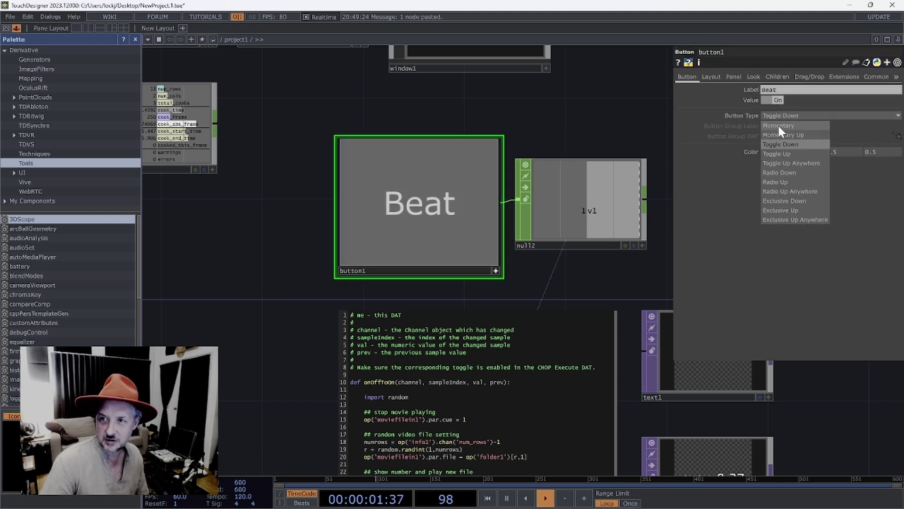
click(779, 123)
drag(518, 274, 483, 256)
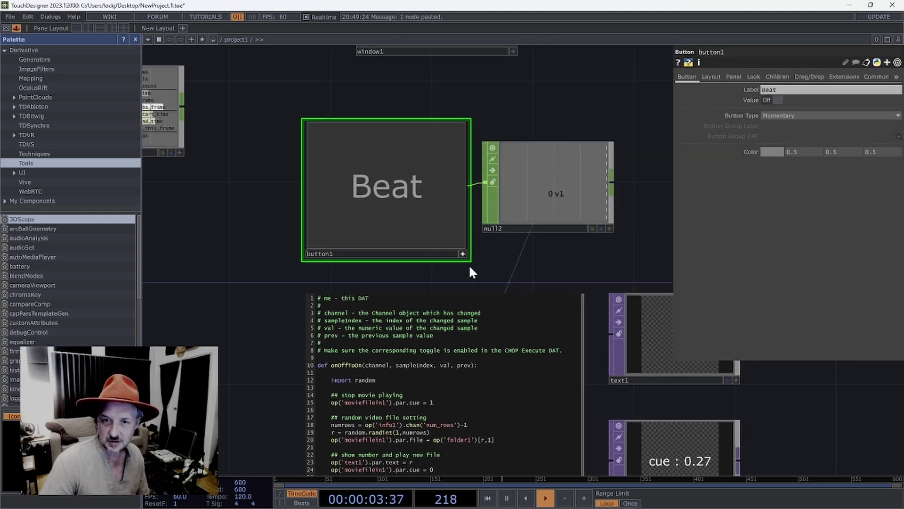
click(419, 208)
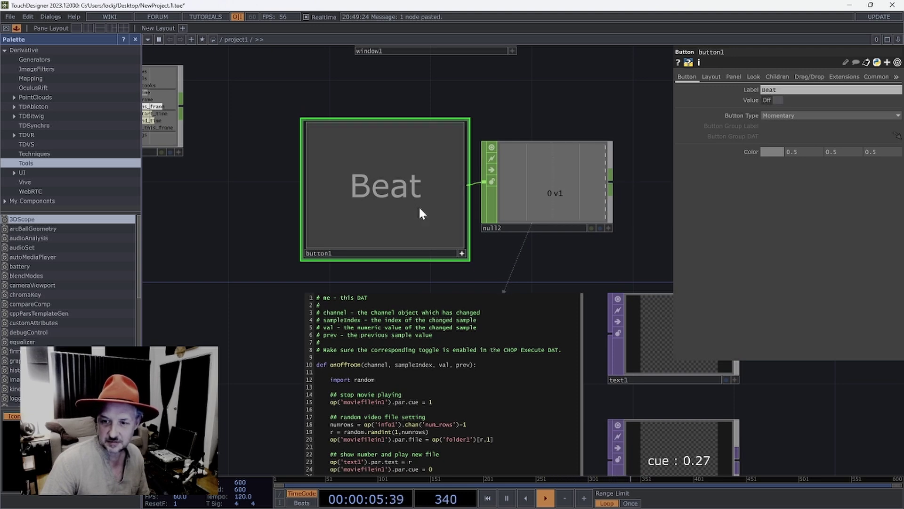
Trigger the Momentary Beat button several times, checking the two Text TOPs and the movie preview beside the folder table.
drag(606, 248, 457, 162)
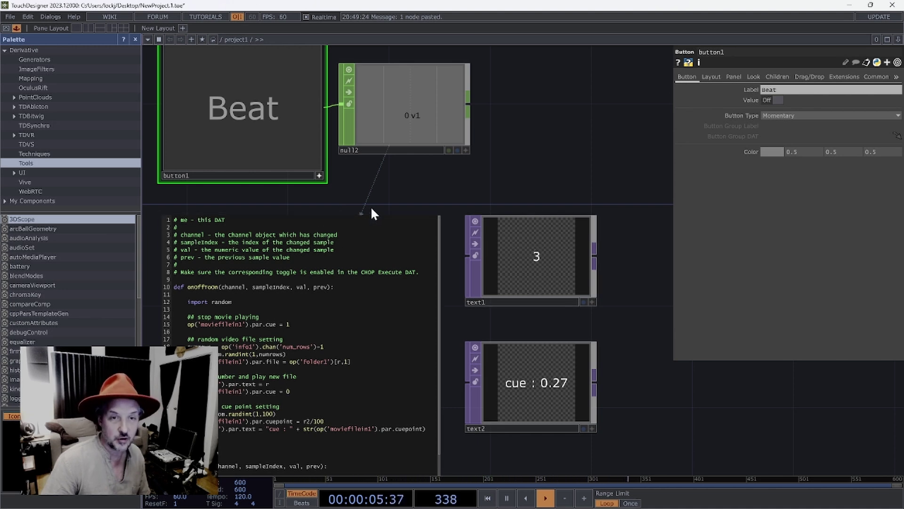
click(247, 148)
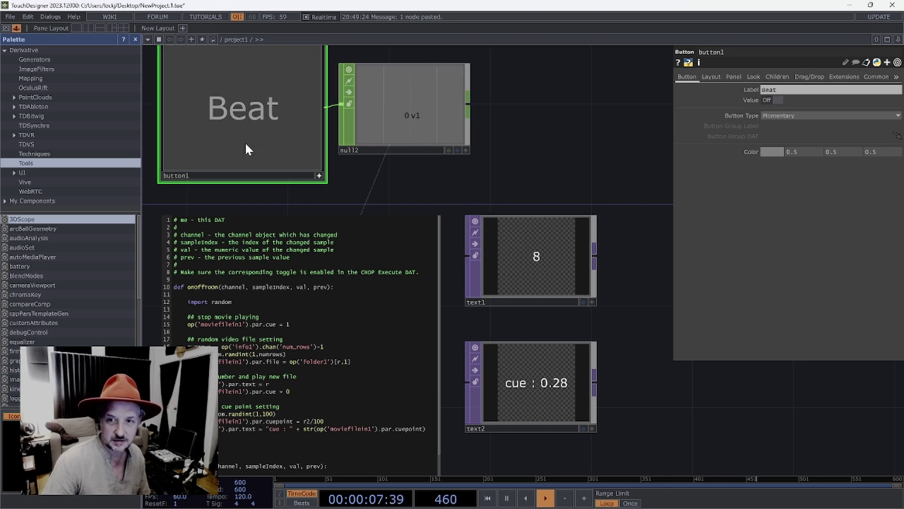
click(246, 144)
click(246, 144)
click(245, 144)
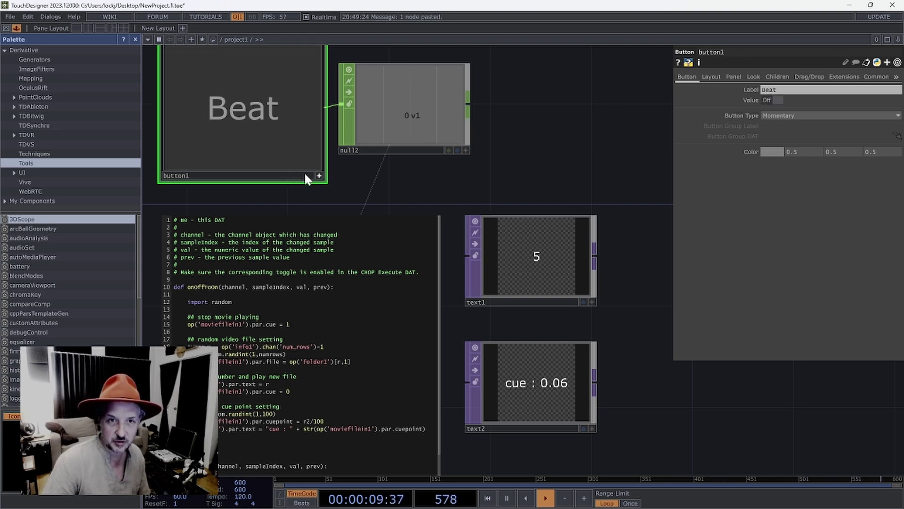
drag(664, 203, 877, 235)
drag(446, 225, 609, 433)
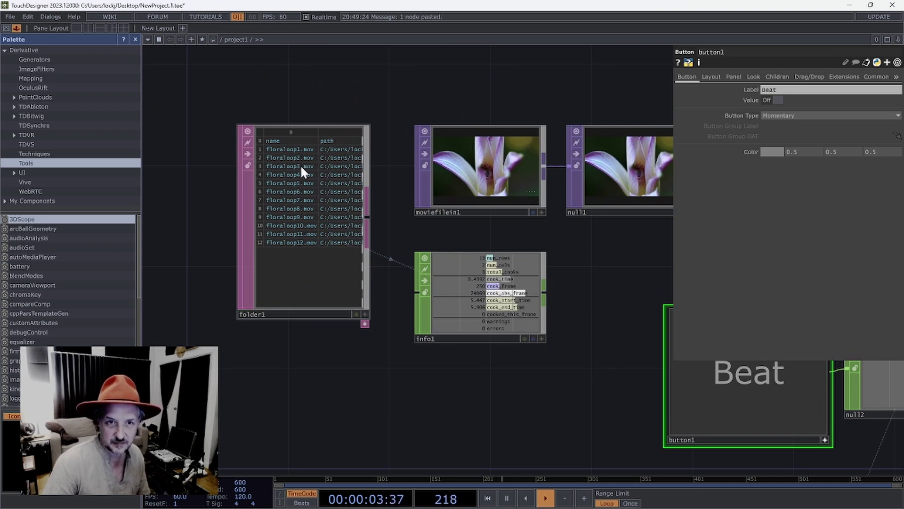
click(763, 410)
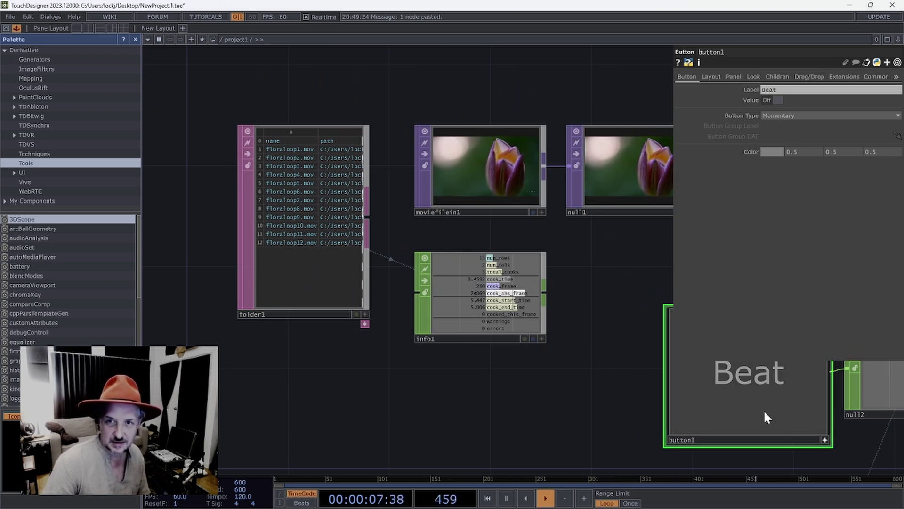
Examine the random cue point section of the CHOP Execute script and its link to the second Text TOP.
drag(515, 443, 329, 387)
drag(497, 199, 329, 9)
drag(574, 376, 581, 356)
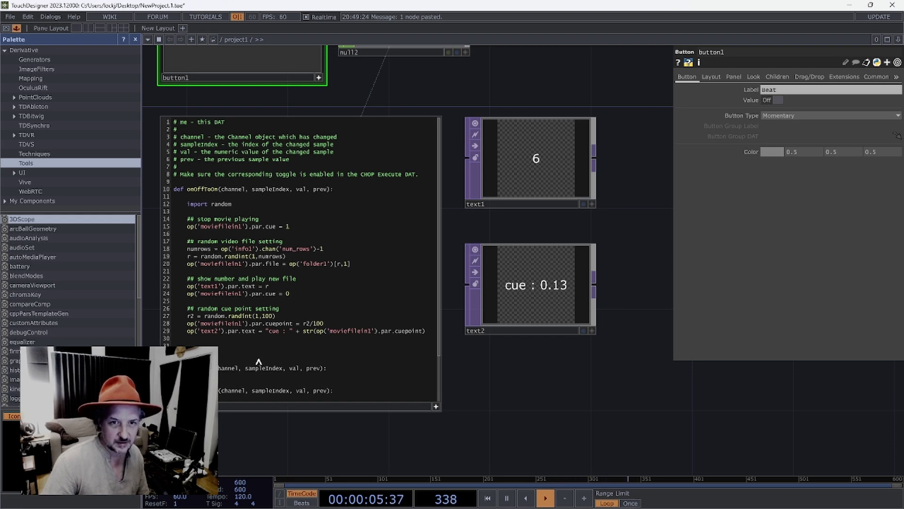
click(601, 385)
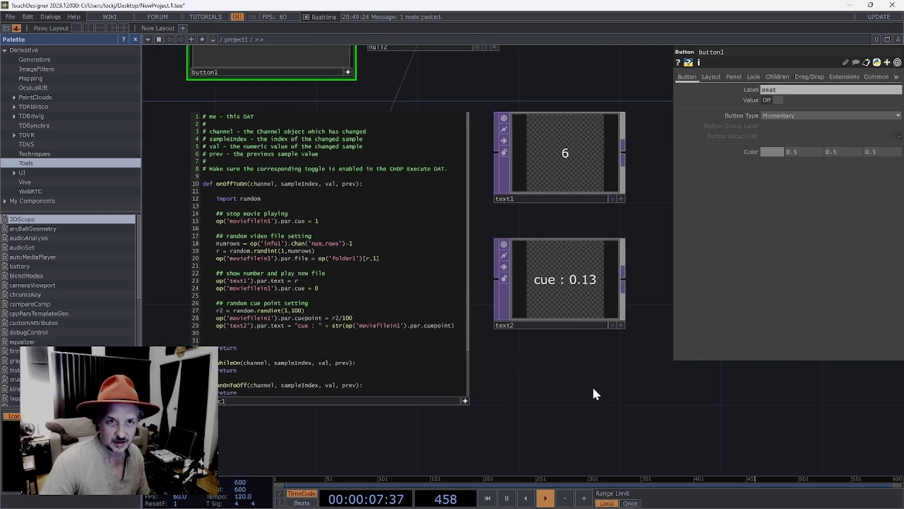
scroll(565, 400, up, 2)
drag(618, 434, 729, 465)
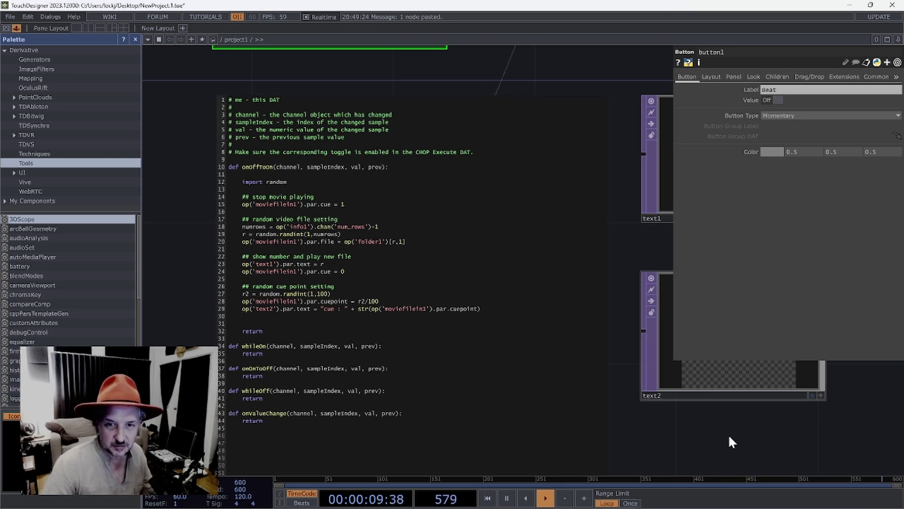
drag(731, 439, 661, 419)
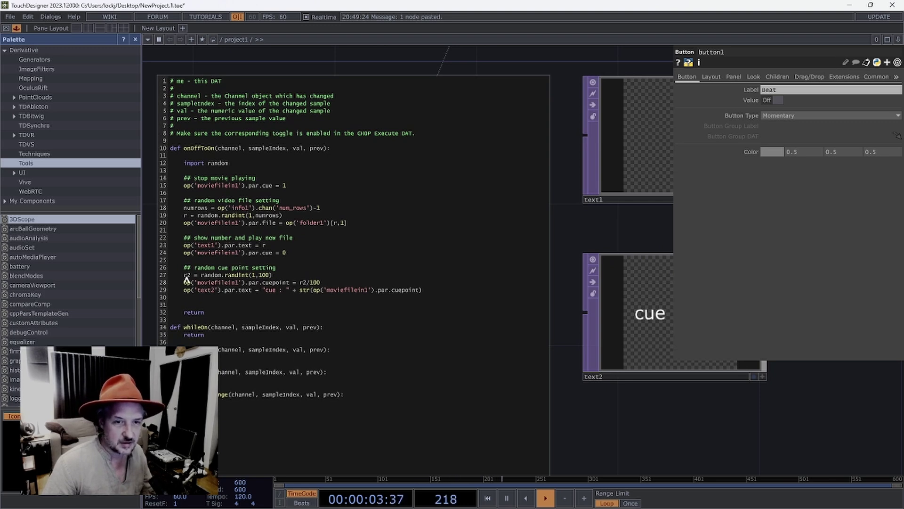
Test the Beat button again with the whole network in view, watching the clips in the output window preview.
scroll(194, 296, down, 3)
drag(330, 410, 428, 396)
scroll(330, 430, down, 3)
drag(286, 384, 419, 454)
click(476, 264)
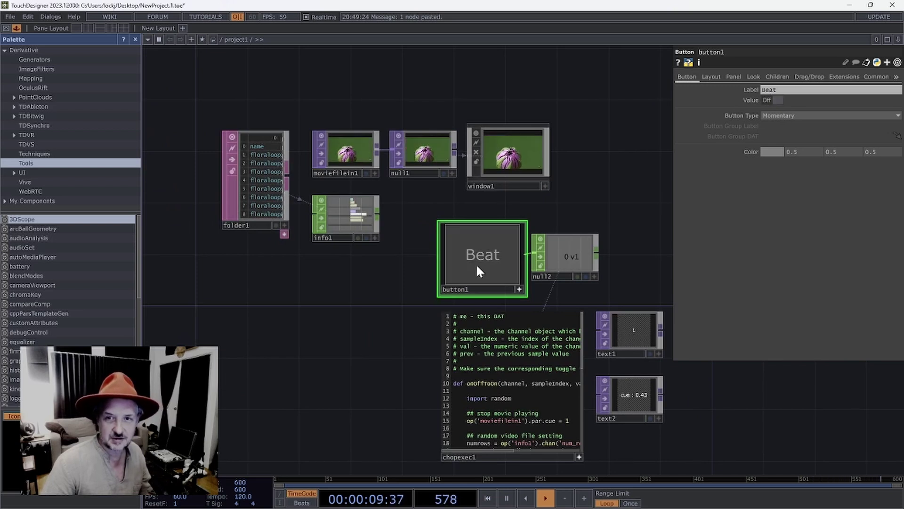
click(476, 264)
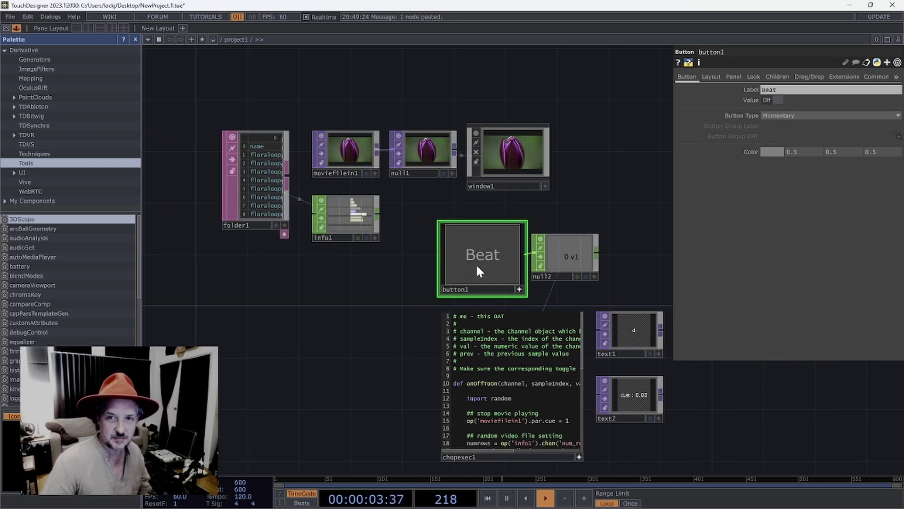
click(474, 242)
click(462, 266)
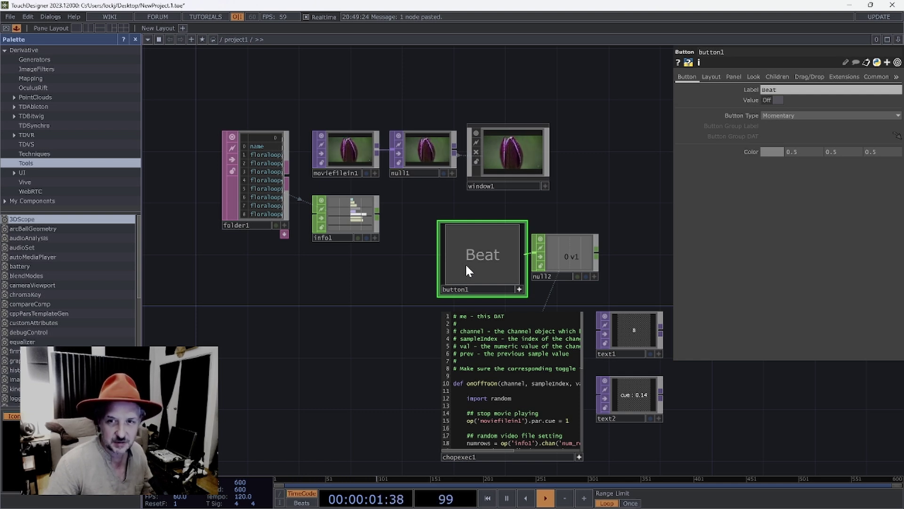
click(466, 264)
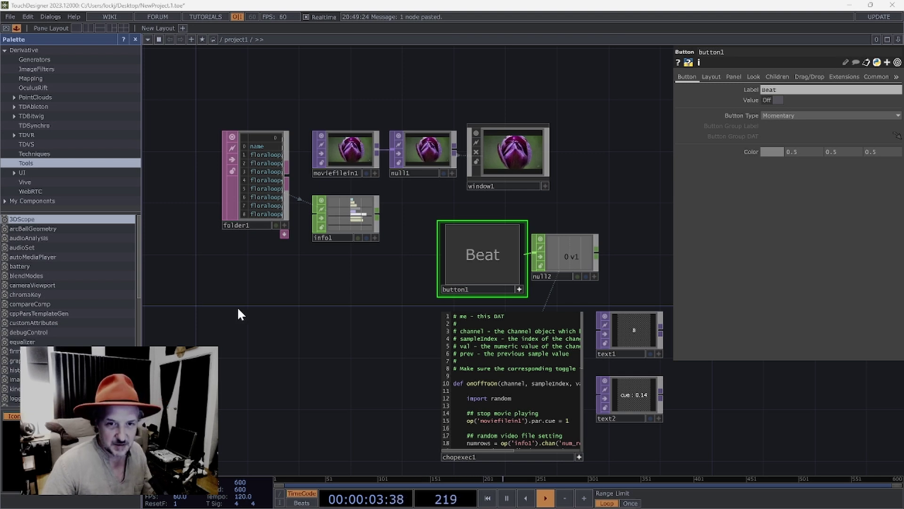
Add a second Button COMP in the empty area below the Folder DAT and set its label to Auto.
key(Tab)
click(66, 192)
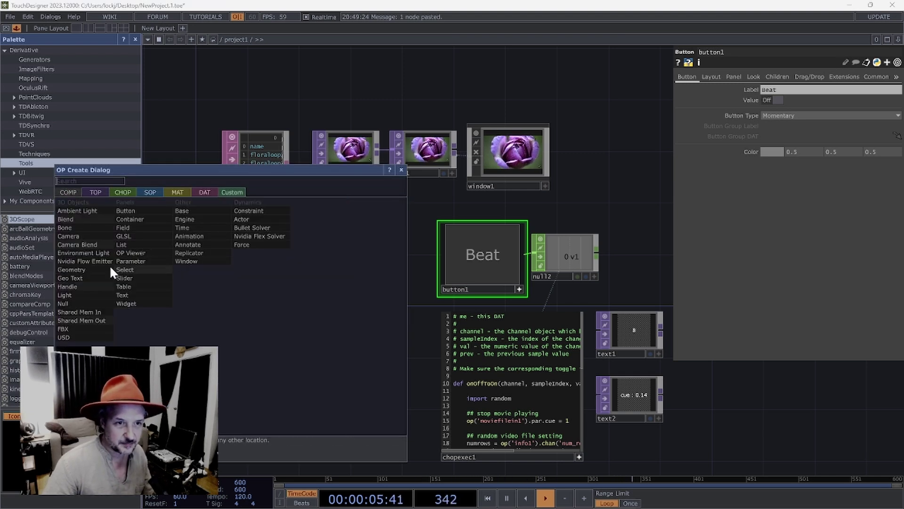
click(135, 212)
click(275, 325)
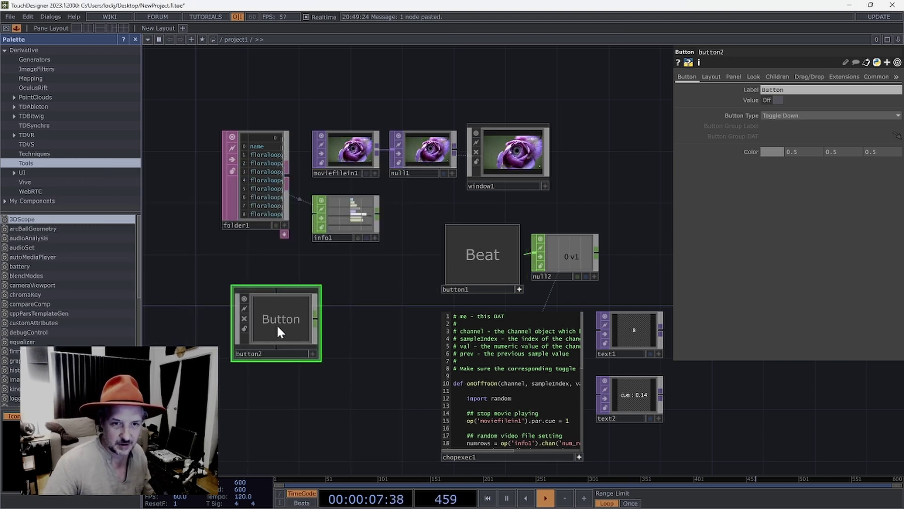
click(801, 90)
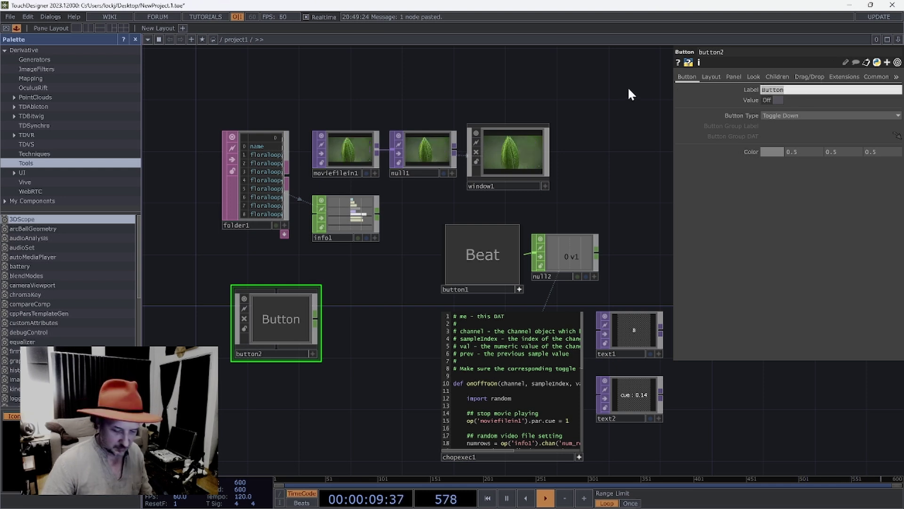
text(Auto)
key(Return)
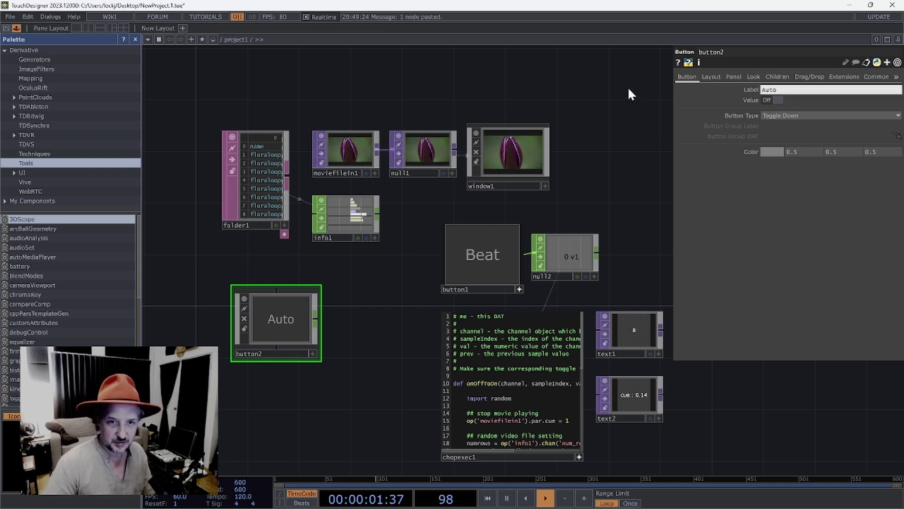
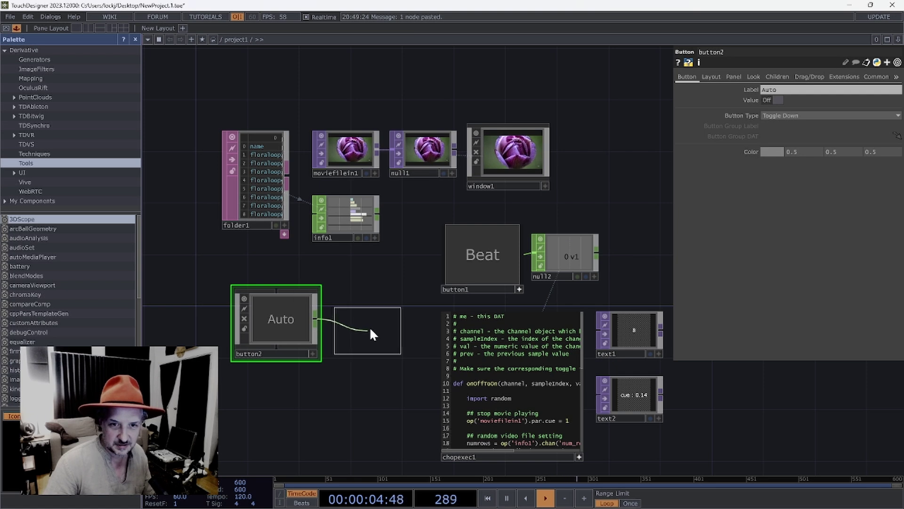
Add a Null CHOP to the Auto button's output and arrange the two nodes side by side below the Folder DAT.
click(369, 326)
drag(301, 320, 248, 308)
drag(360, 333, 295, 321)
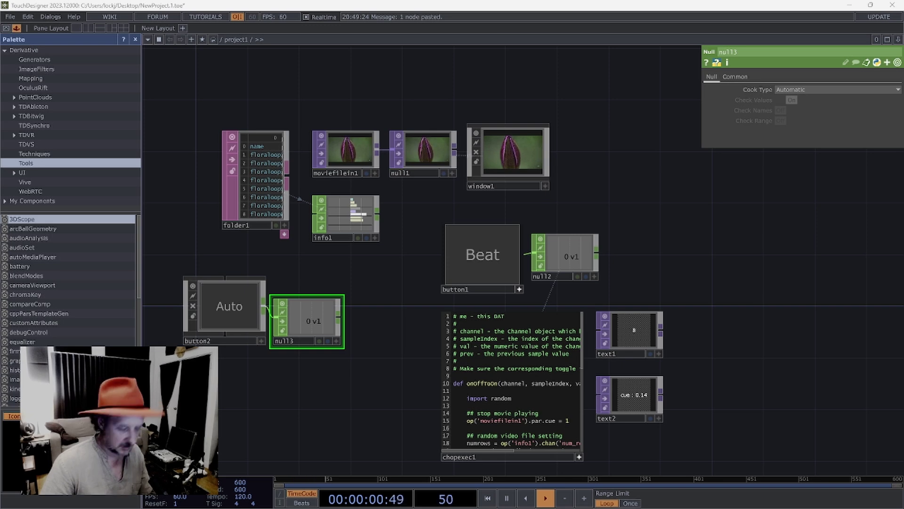
Paste the prepared timer start/initialize CHOP Execute DAT, place it below the Auto button, and set its watched CHOP to null3.
key(ctrl+v)
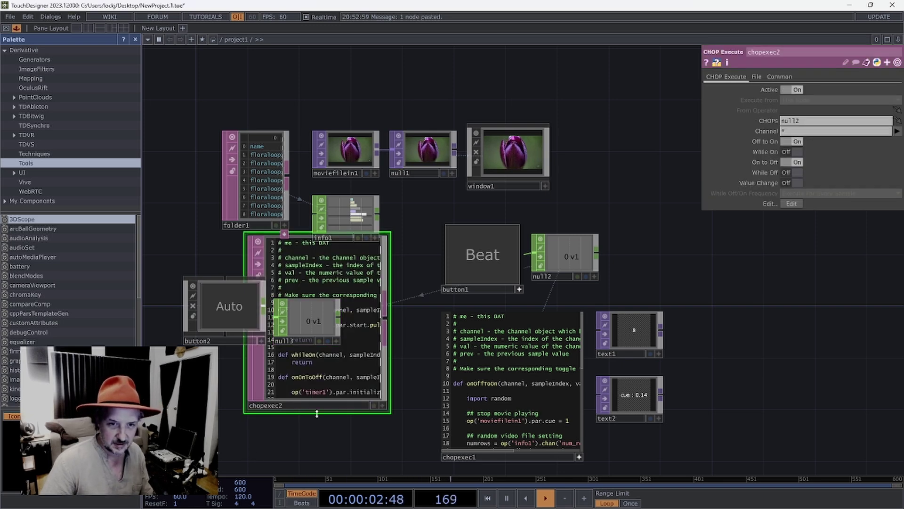
drag(330, 424, 428, 222)
drag(419, 184, 359, 304)
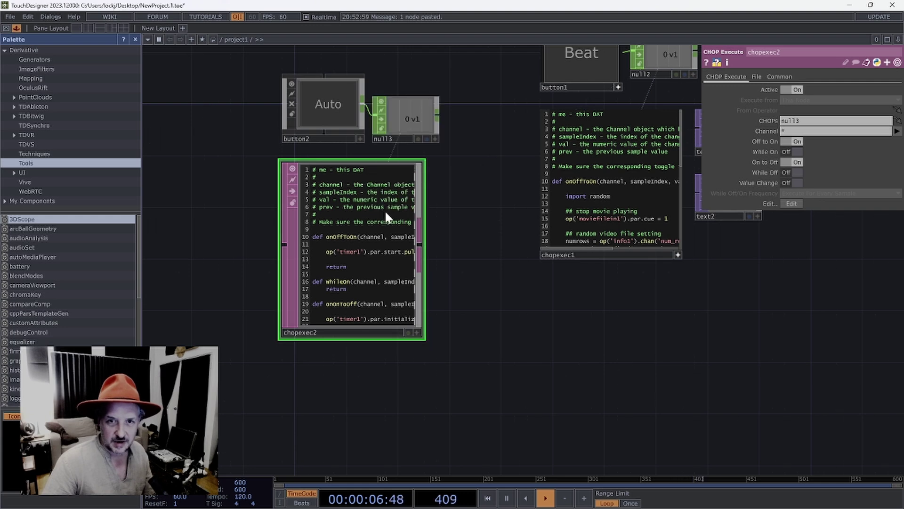
drag(401, 120, 370, 299)
scroll(371, 299, up, 3)
drag(626, 368, 689, 506)
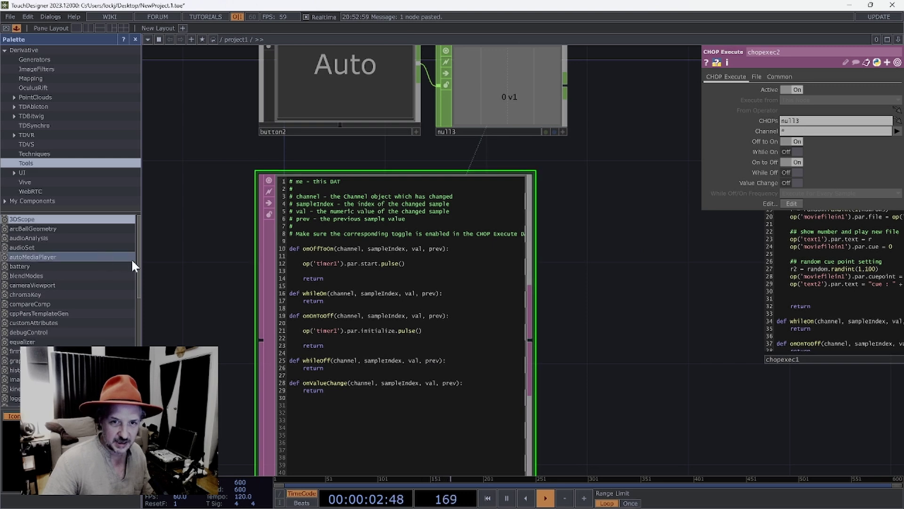
Add a Timer CHOP named timer1 in the empty space beside the pasted CHOP Execute DAT.
drag(247, 283, 397, 231)
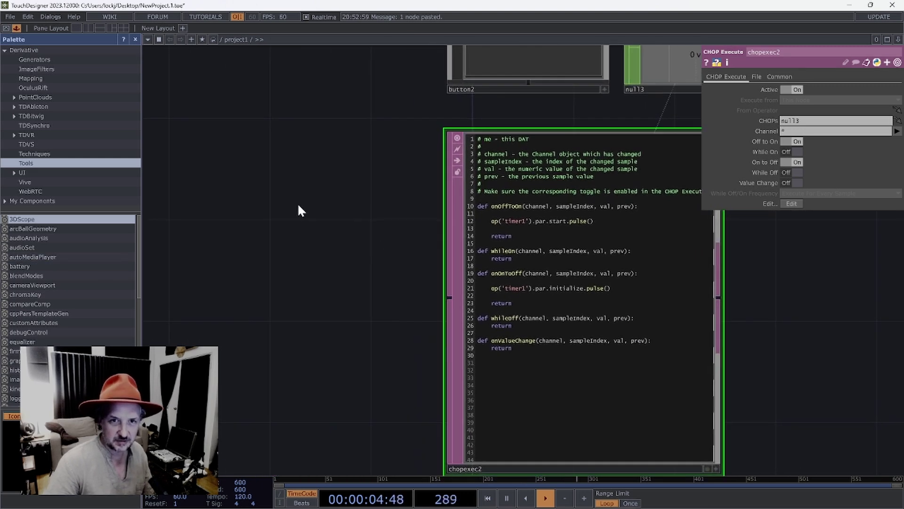
key(Tab)
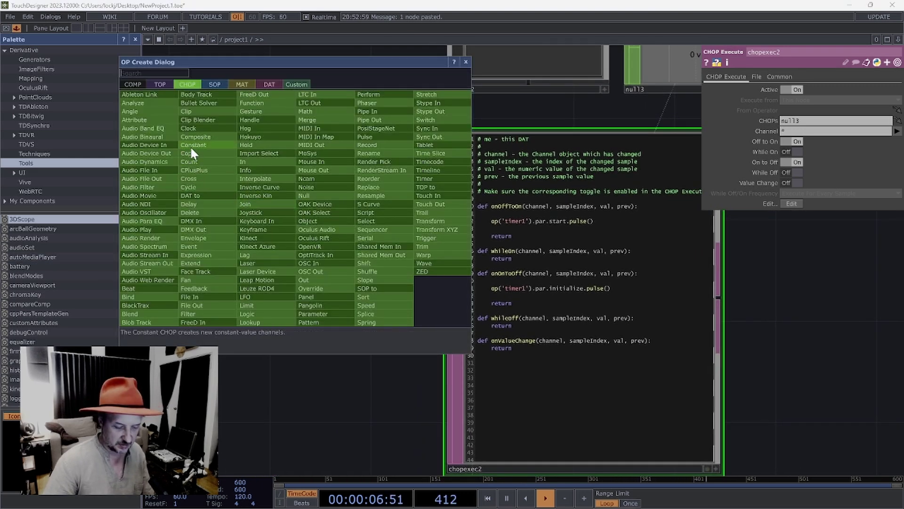
text(tim)
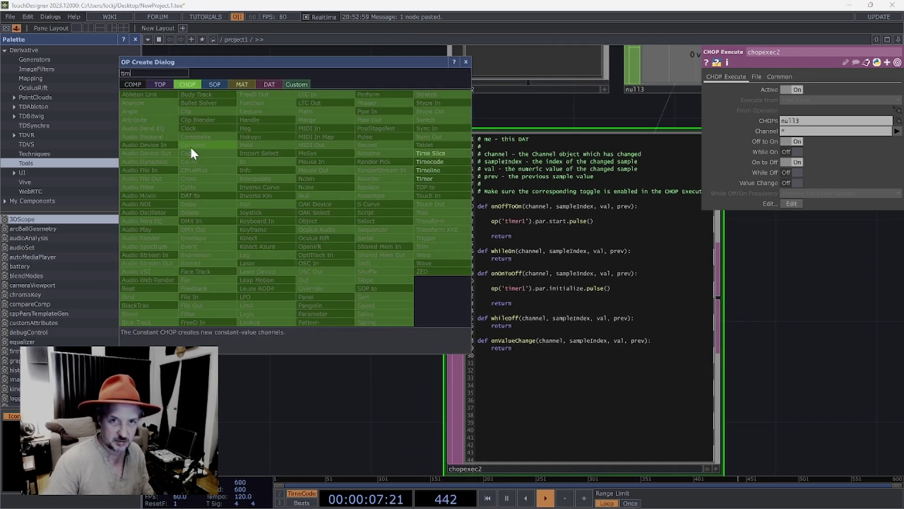
click(429, 179)
click(314, 197)
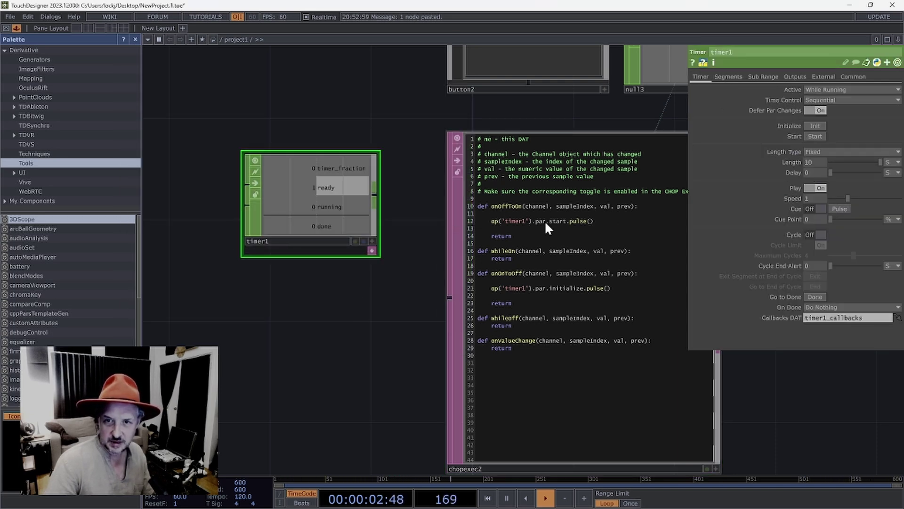
Toggle the Auto button on and off to test that it starts and initializes timer1.
drag(402, 140, 381, 198)
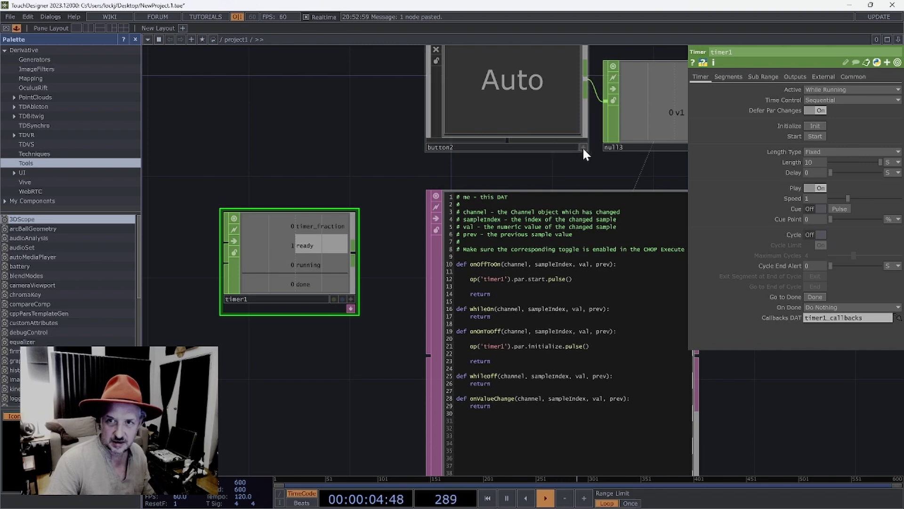
click(541, 118)
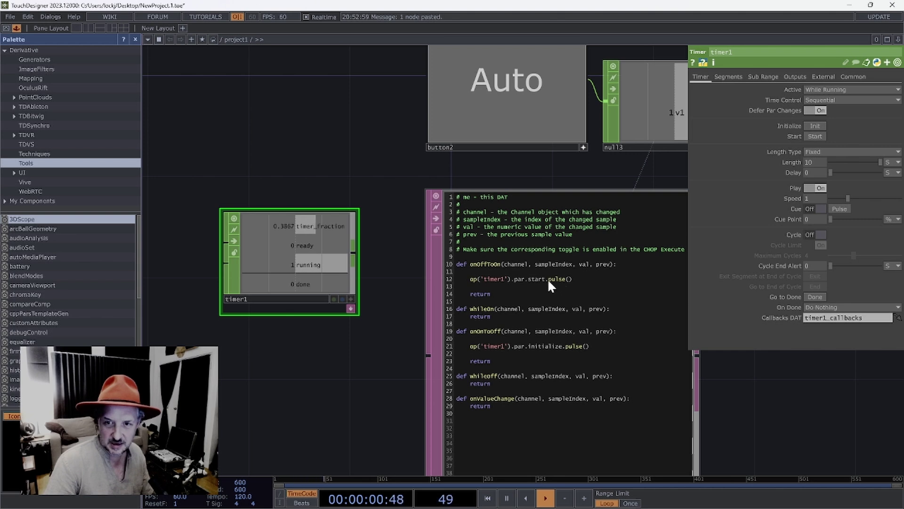
click(501, 120)
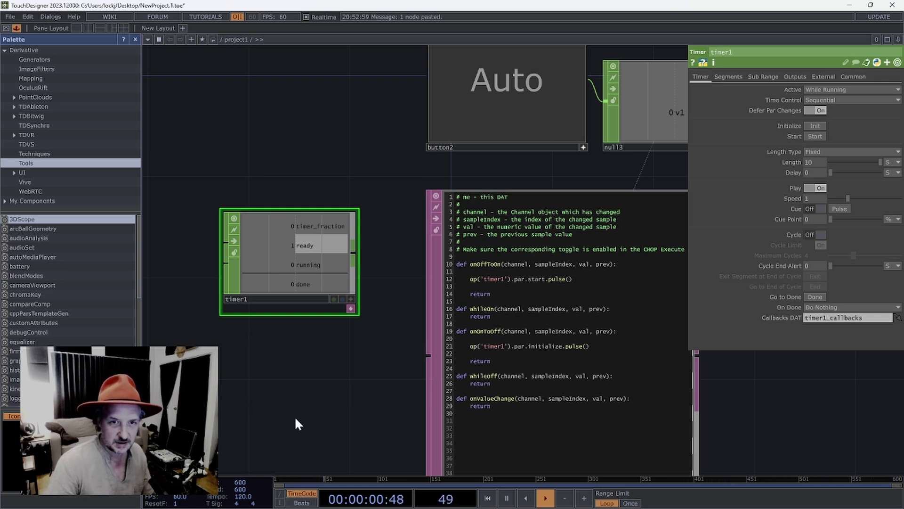
Turn on the Cycle Pulse output of timer1.
drag(291, 377, 292, 375)
scroll(292, 372, down, 4)
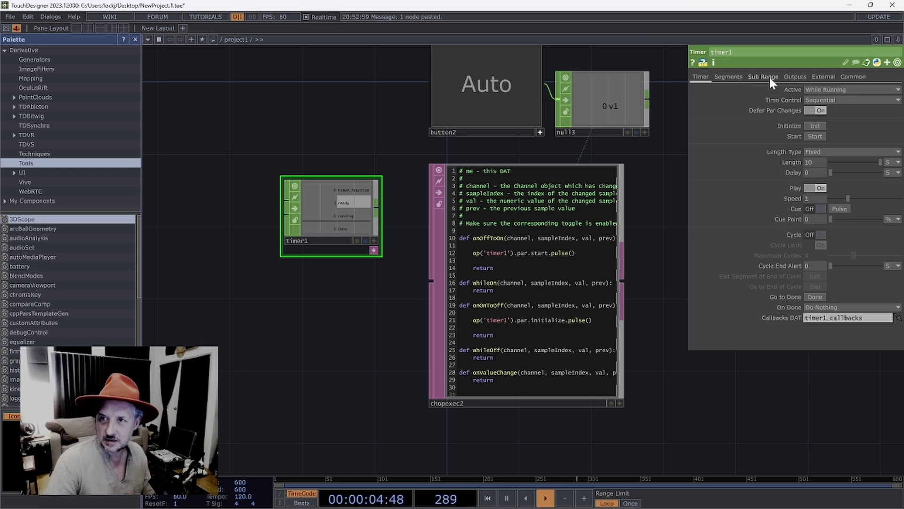
click(796, 77)
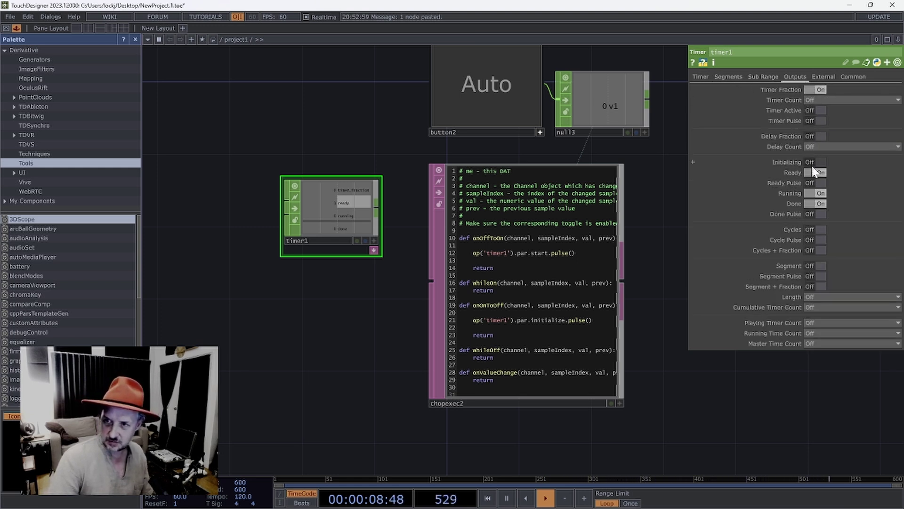
click(811, 240)
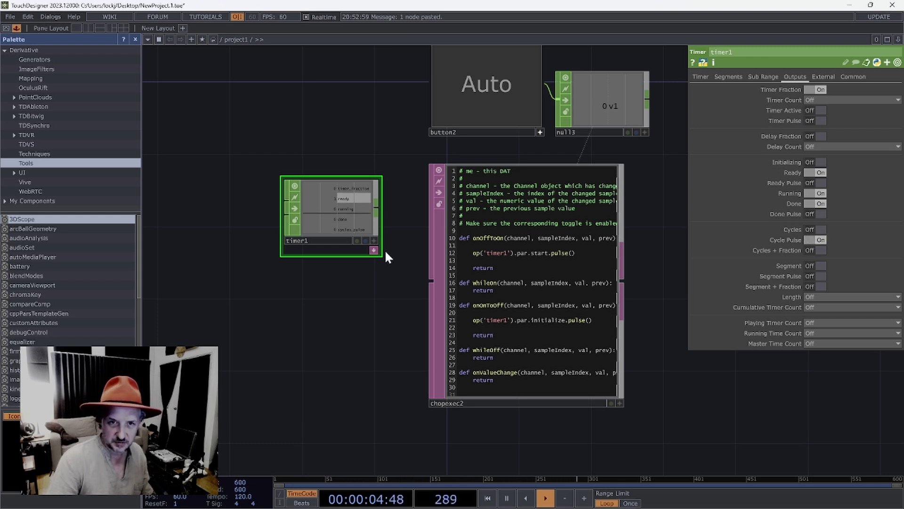
Connect a Select CHOP to timer1's output, set its Rename from to cycles_pulse, and position it just below the timer.
right_click(375, 208)
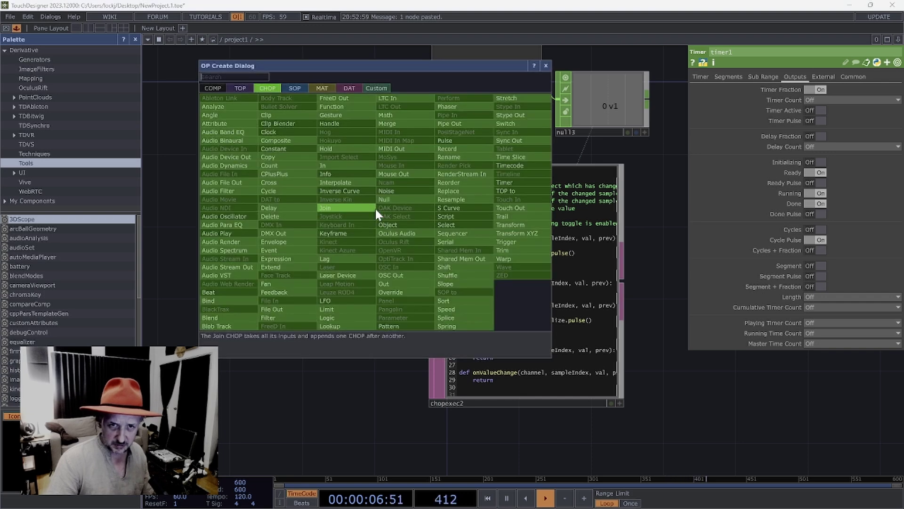
click(474, 225)
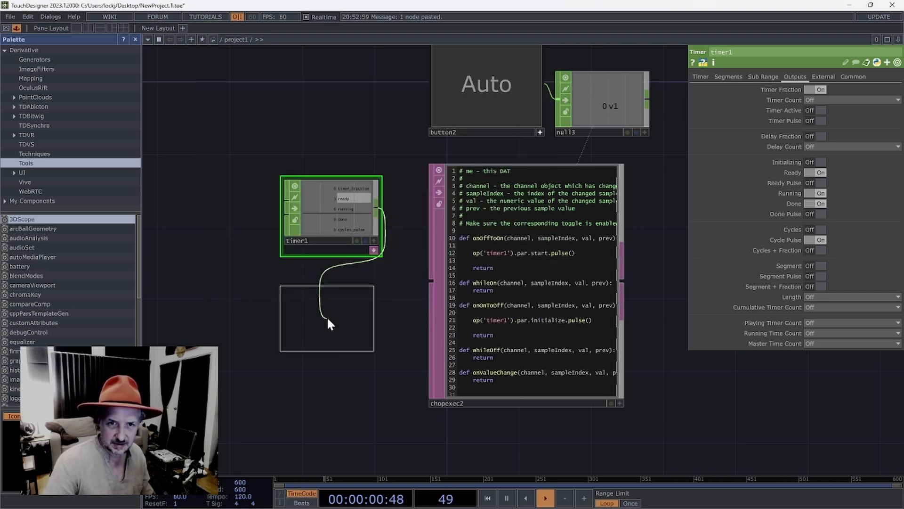
click(328, 320)
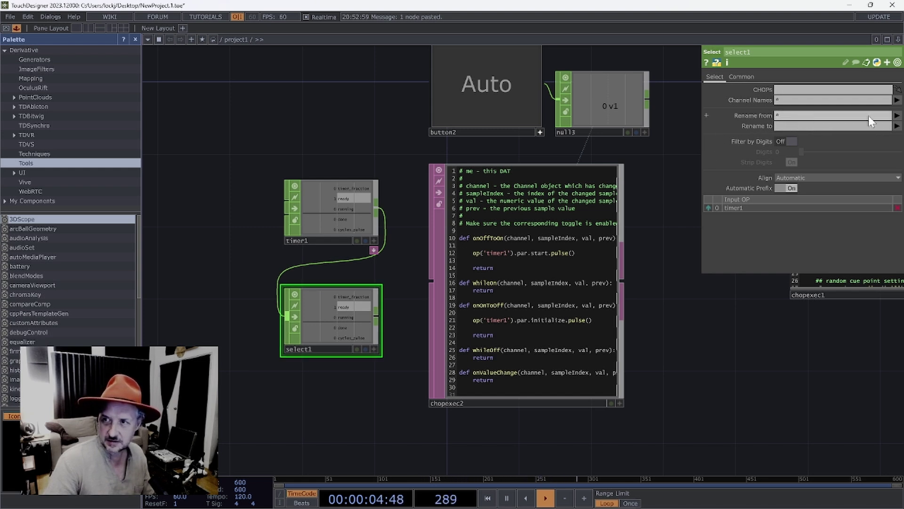
click(897, 116)
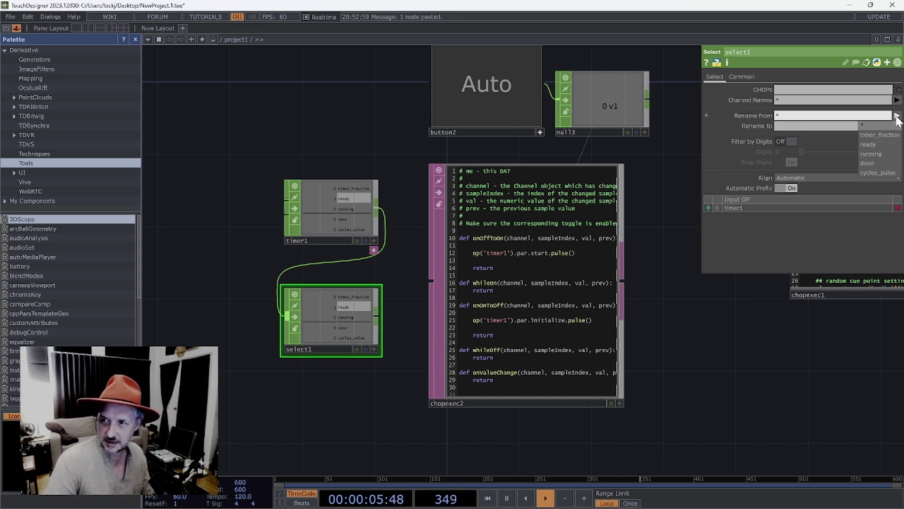
click(886, 173)
drag(329, 343, 326, 316)
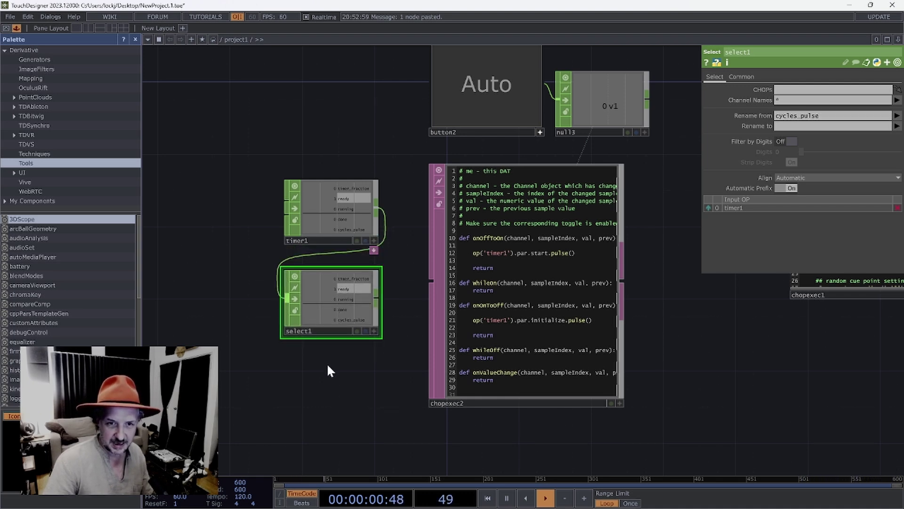
Add a CHOP Execute DAT below the Select CHOP and set its watched CHOP to select1.
key(Tab)
click(297, 238)
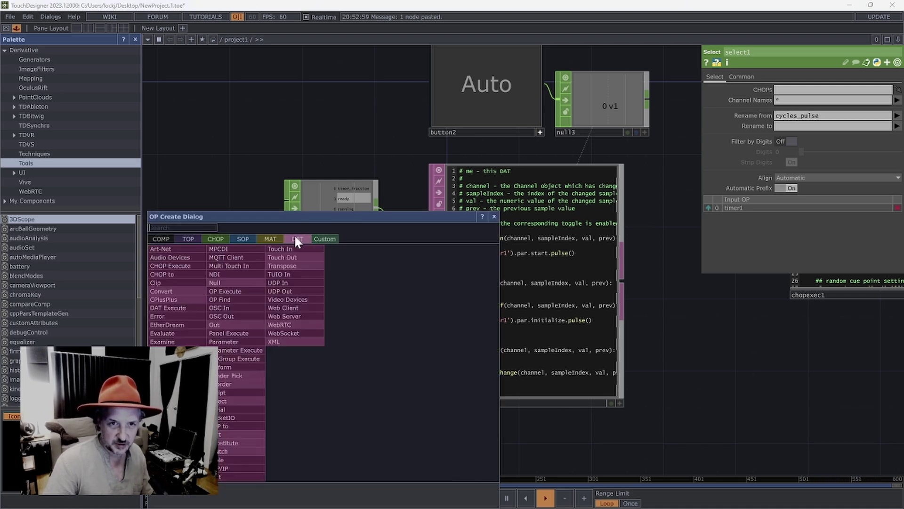
click(213, 265)
click(329, 379)
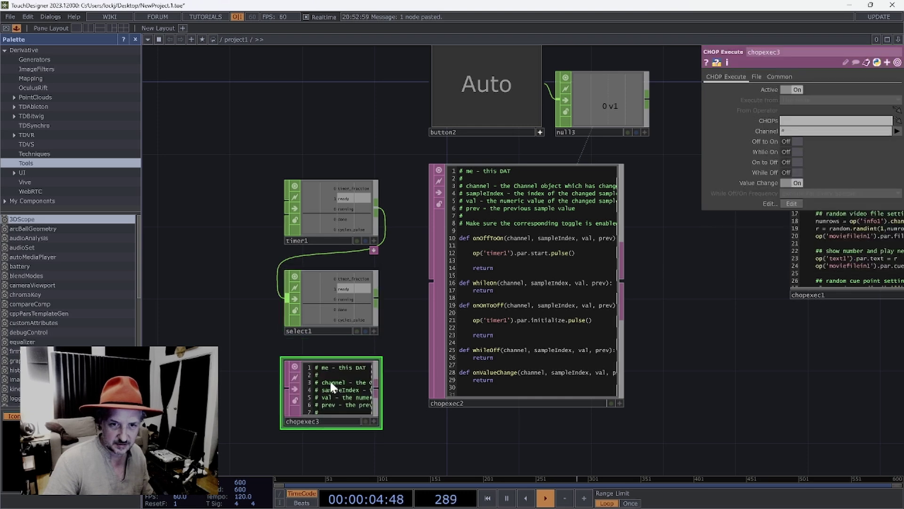
drag(330, 302, 326, 393)
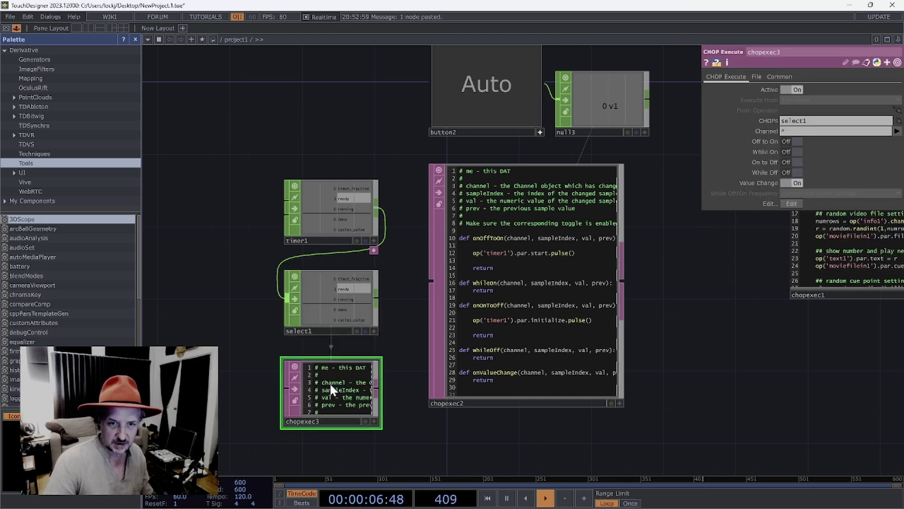
Enlarge the new CHOP Execute DAT below select1 and make its viewer active for editing the script.
drag(400, 329, 396, 208)
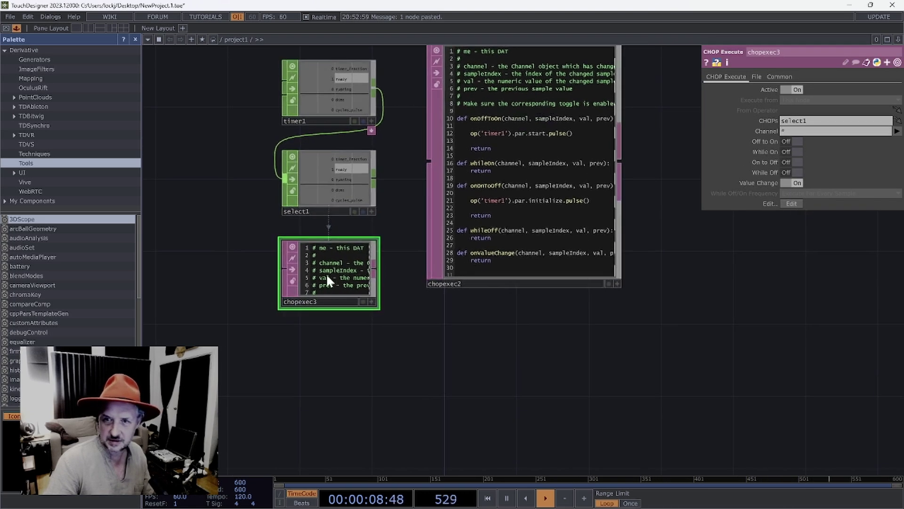
scroll(298, 355, up, 3)
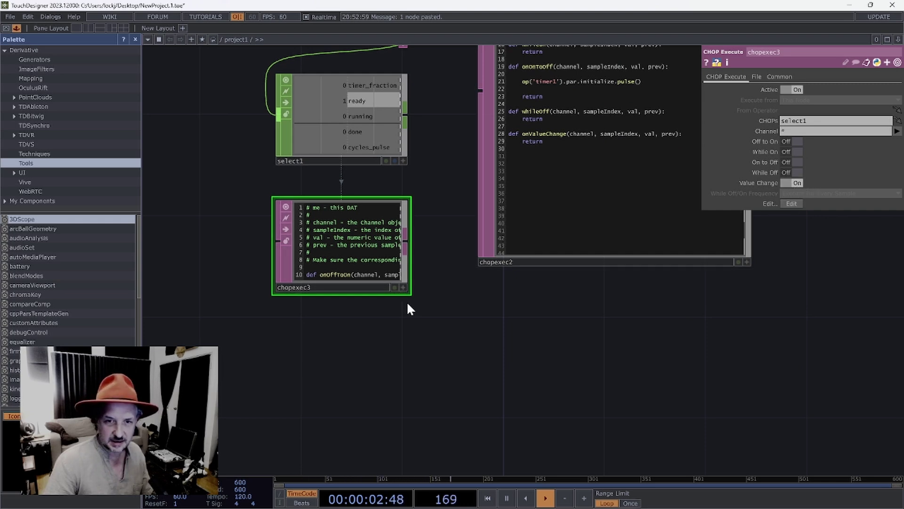
drag(438, 351, 423, 403)
scroll(371, 427, up, 3)
scroll(427, 395, up, 1)
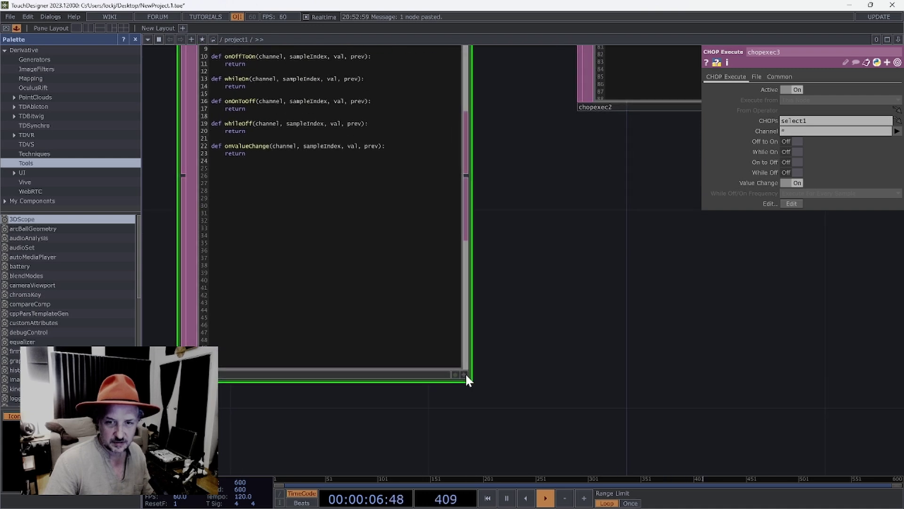
click(465, 372)
drag(577, 269, 631, 366)
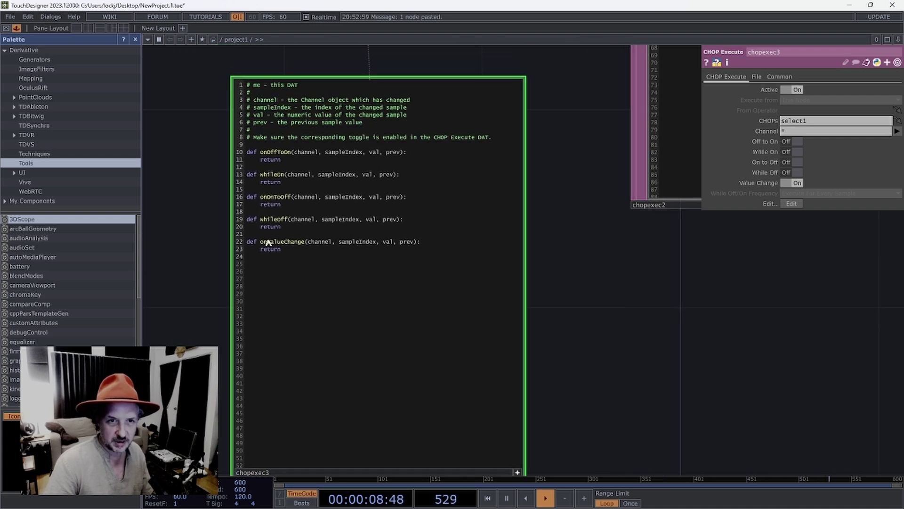
Insert code into onValueChange that sets timer1's length to randint(1,10), reinitializes and restarts it, clicks button1, and writes r to text3.
drag(261, 257, 261, 249)
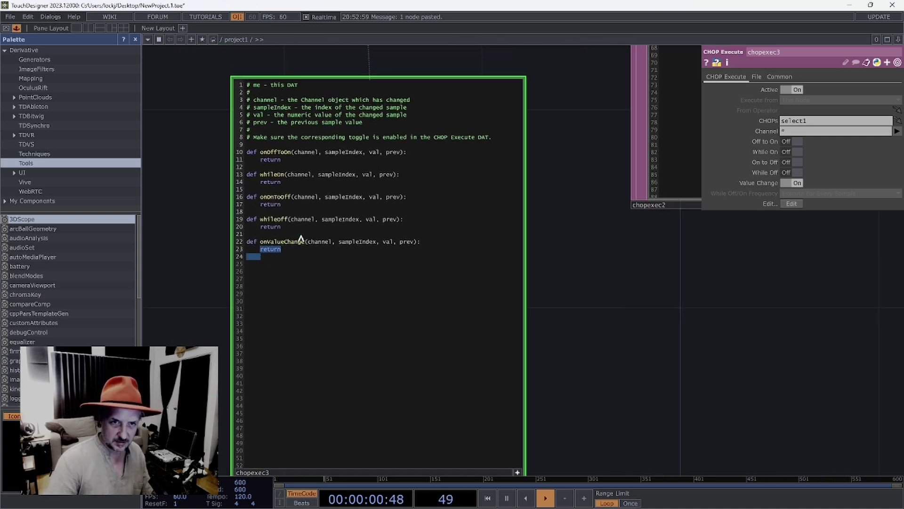
key(Left)
key(Return)
key(Return)
key(Return)
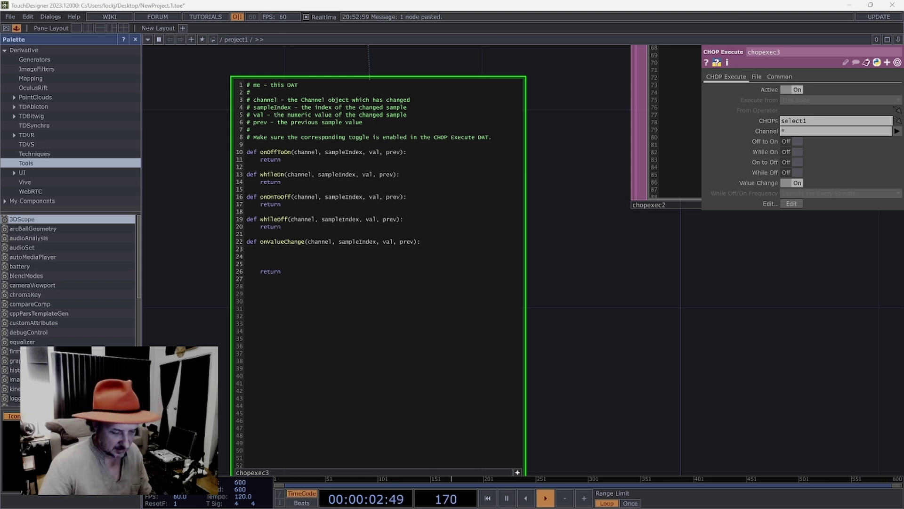
click(263, 256)
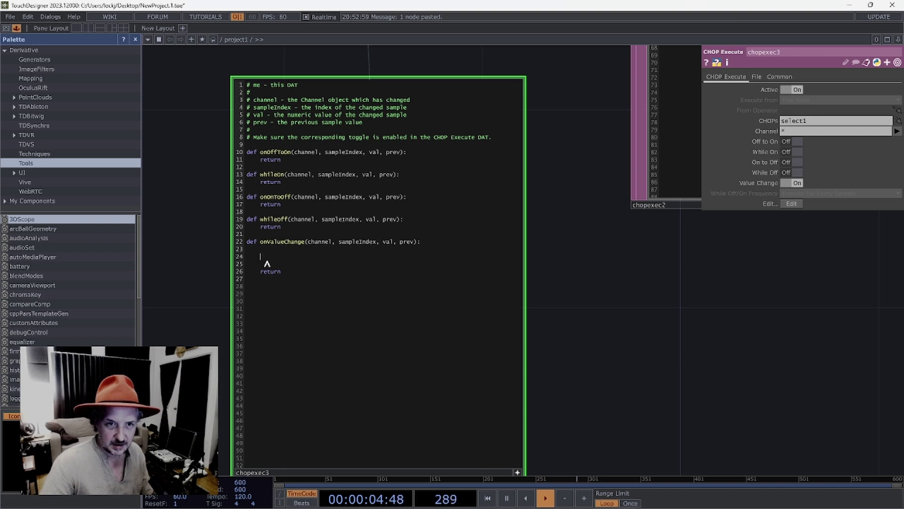
text(import random r = random.randint(1,10) op('timer1').par.length = r op('timer1').par.initialize.pulse() op('timer1').par.start.pulse() op('button1').click()  op('text3').par.text = r)
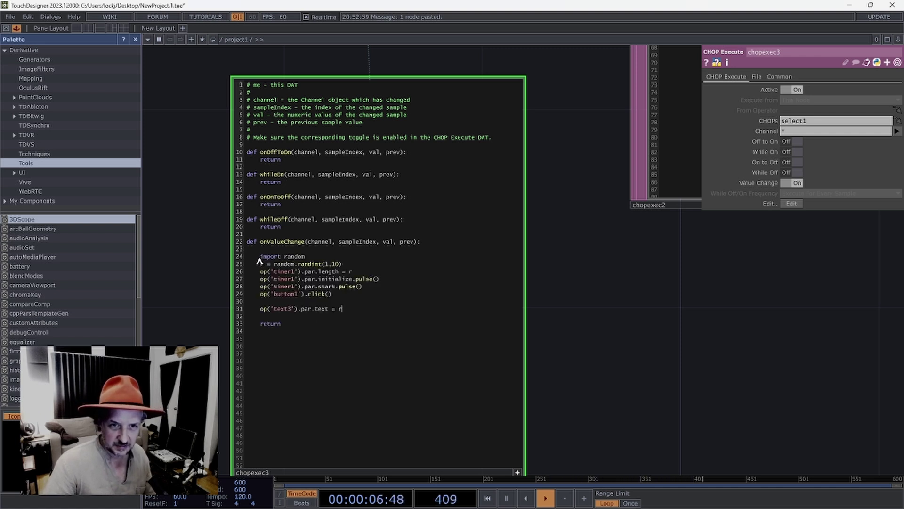
drag(261, 256, 311, 258)
click(311, 262)
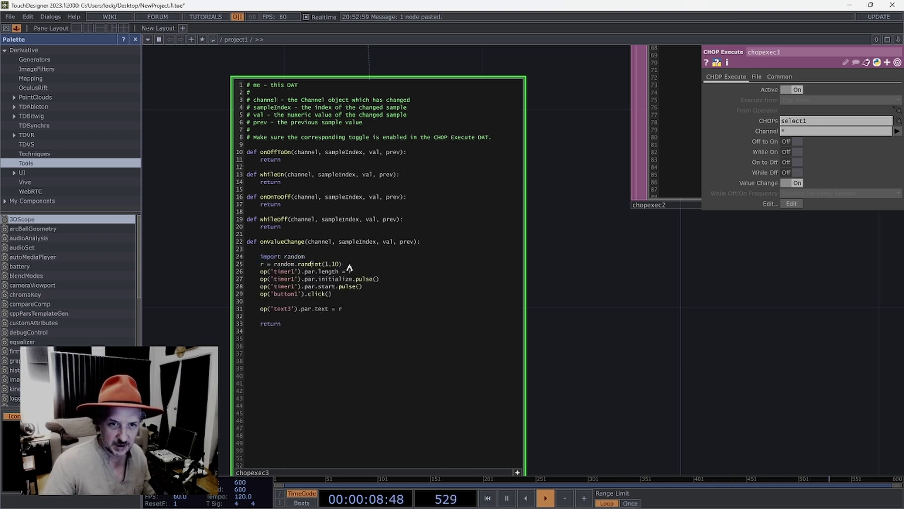
click(343, 265)
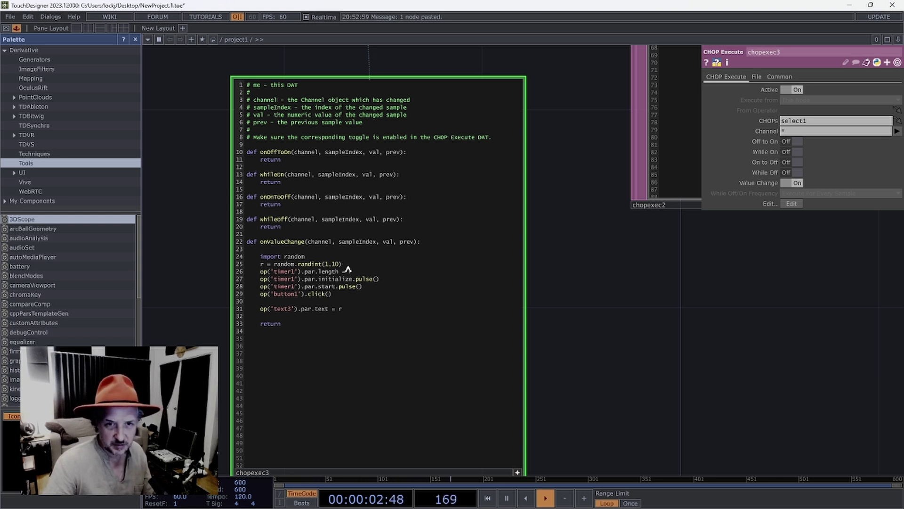
key(Home)
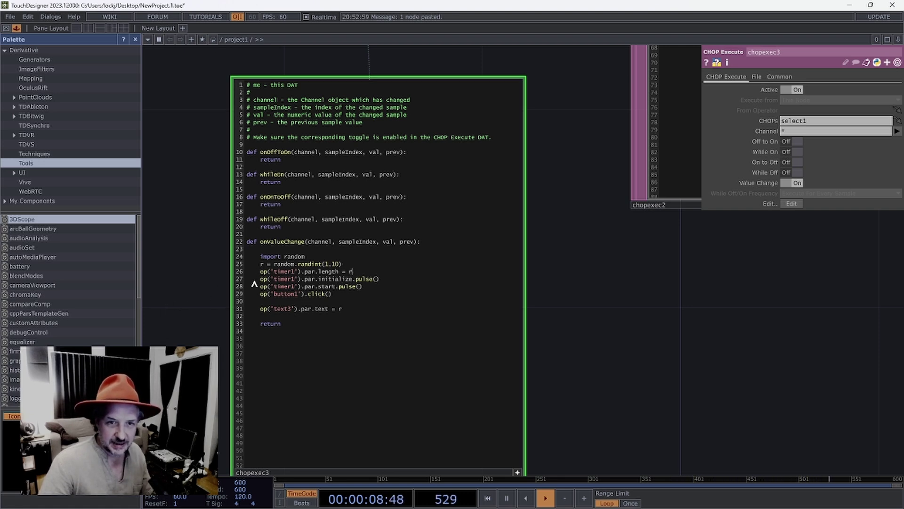
Review timer1's settings and its connection to select1, along with the chopexec2 and chopexec3 scripts.
mouse_move(193, 182)
mouse_down()
mouse_move(358, 273)
mouse_move(341, 236)
mouse_move(186, 184)
mouse_up()
click(374, 94)
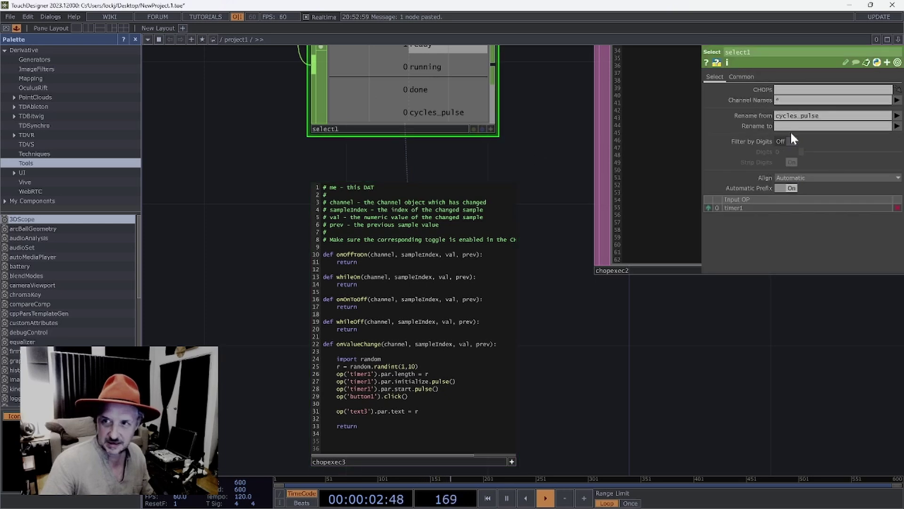
drag(293, 162, 454, 220)
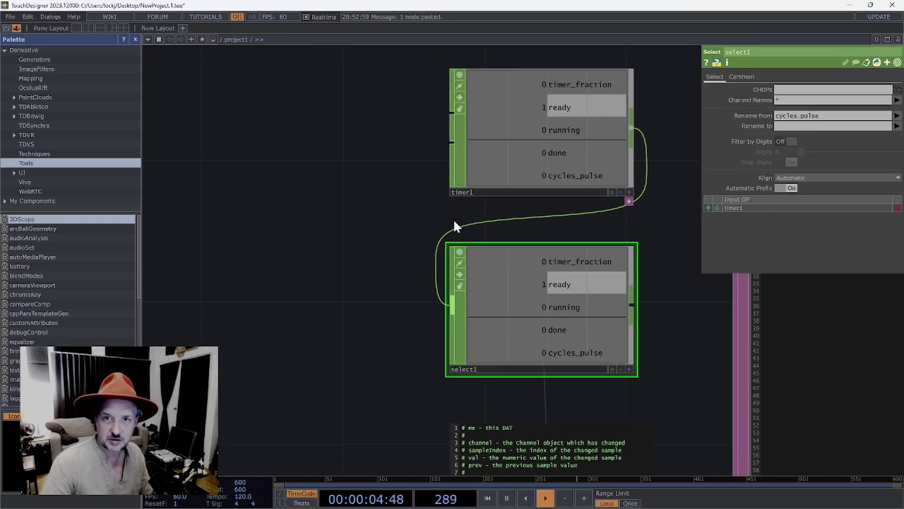
click(559, 141)
click(700, 77)
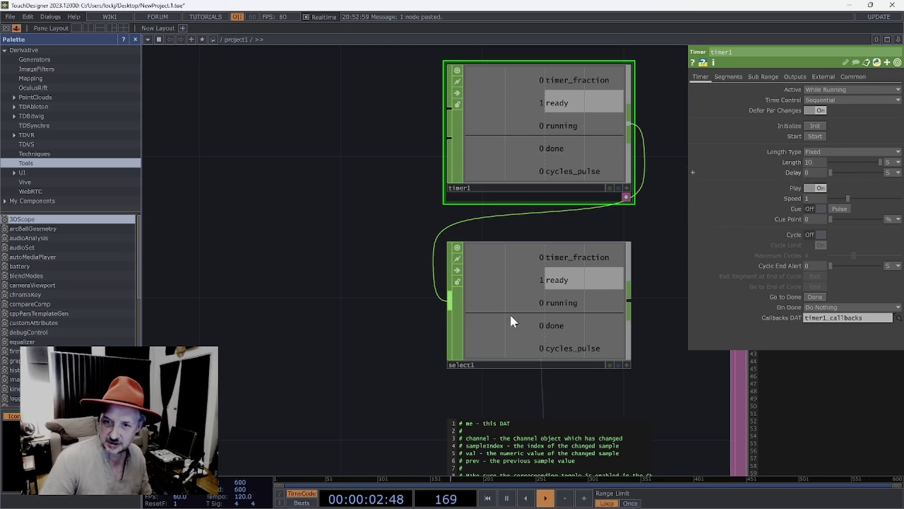
drag(377, 408, 173, 387)
drag(464, 122, 461, 200)
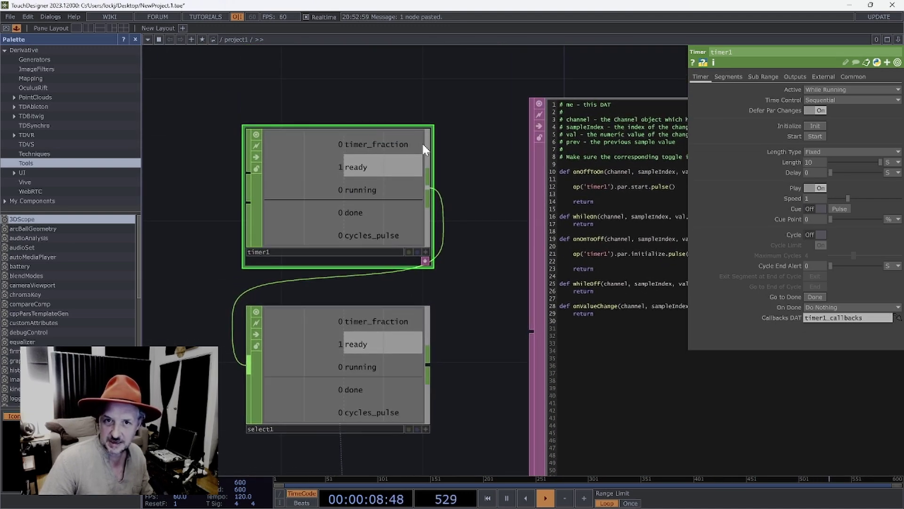
drag(475, 378, 448, 117)
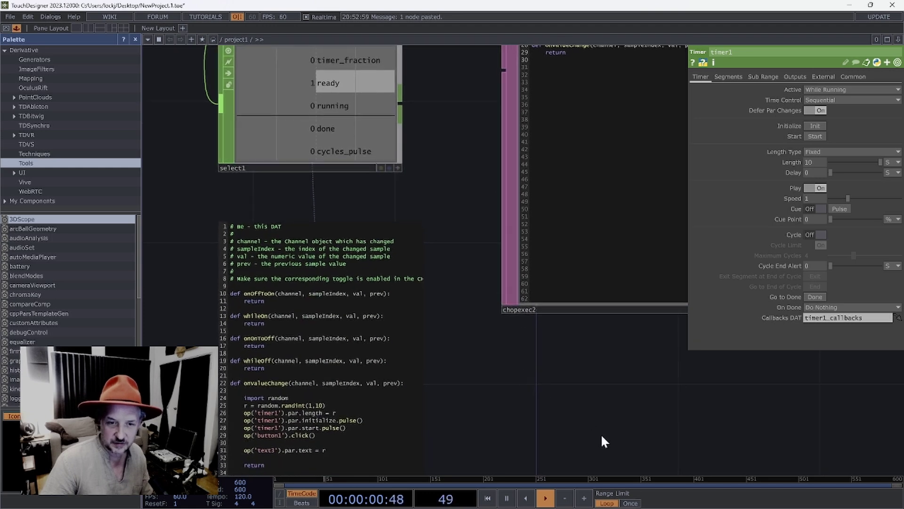
drag(602, 436, 610, 459)
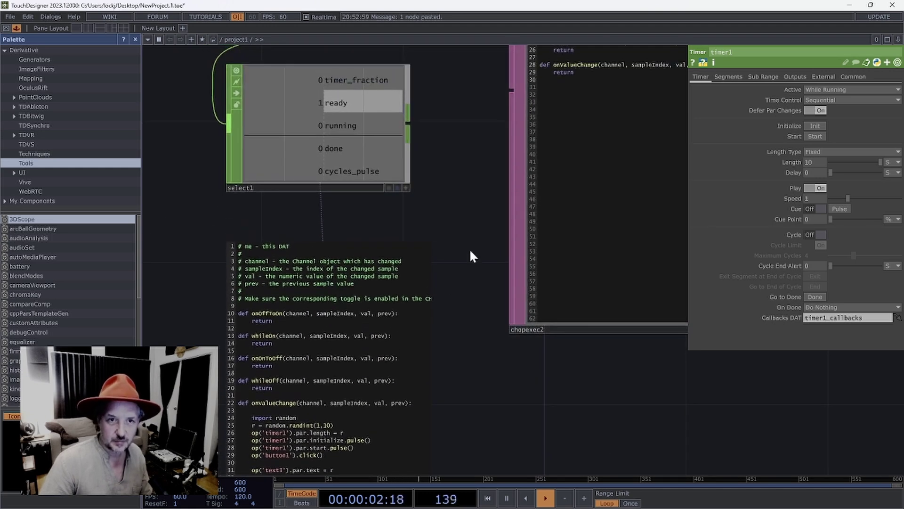
Move cycles_pulse from select1's Rename from parameter to its Channel Names, replacing the wildcard.
click(387, 133)
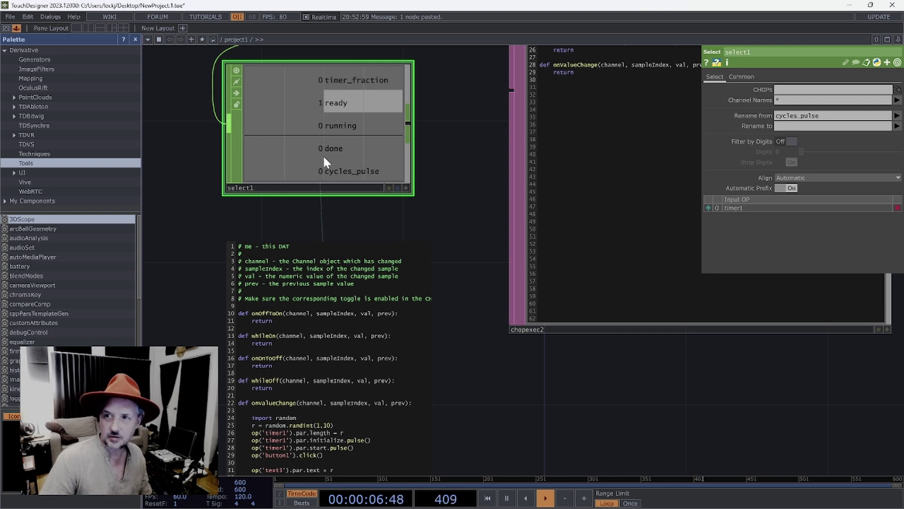
click(827, 116)
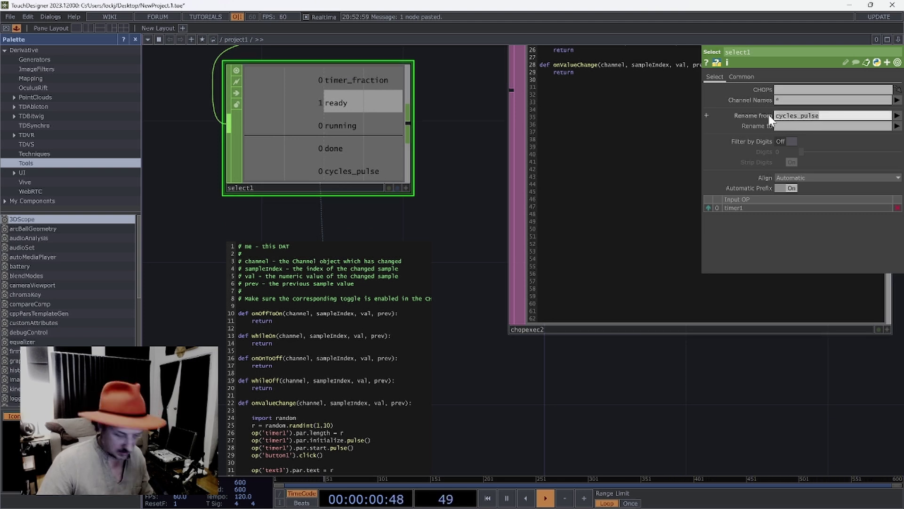
key(ctrl+x)
drag(790, 101, 728, 100)
key(ctrl+v)
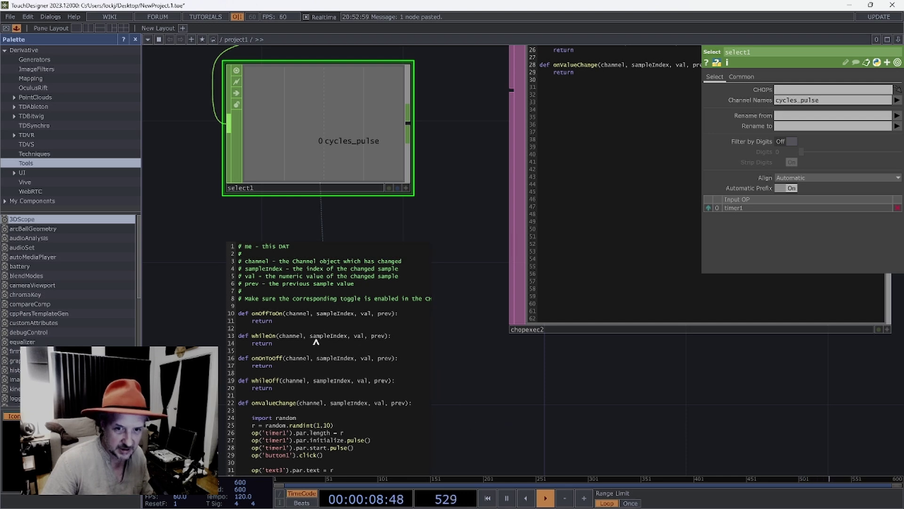
Check the onValueChange code in chopexec3 and trigger the Beat button to test the clip switching.
drag(476, 327, 424, 169)
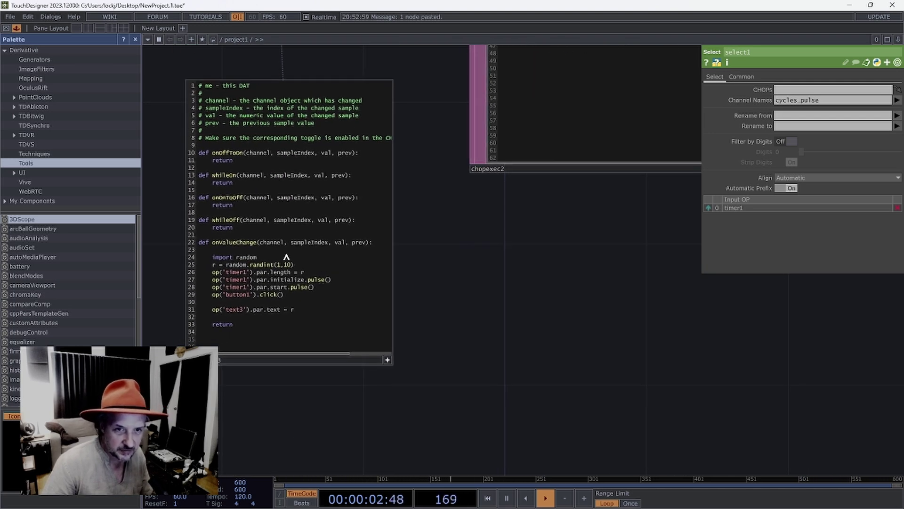
scroll(266, 257, up, 5)
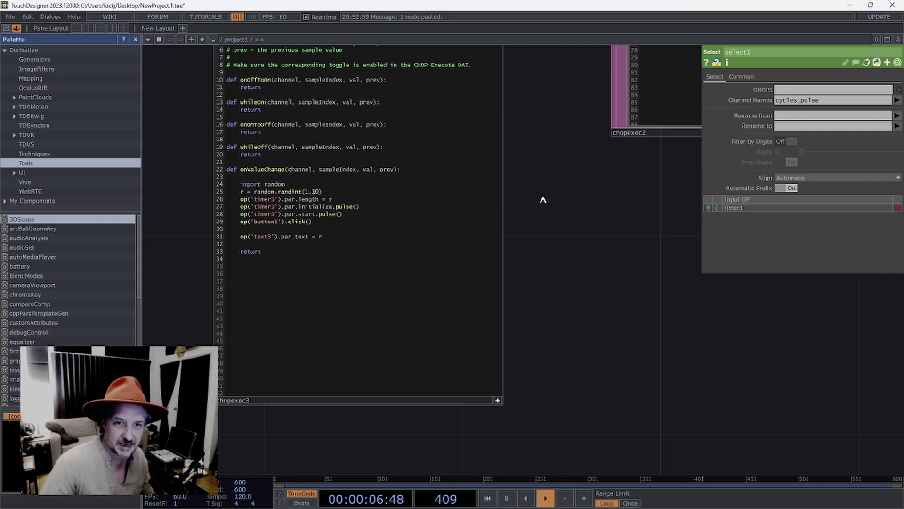
drag(595, 217, 544, 348)
scroll(423, 391, down, 5)
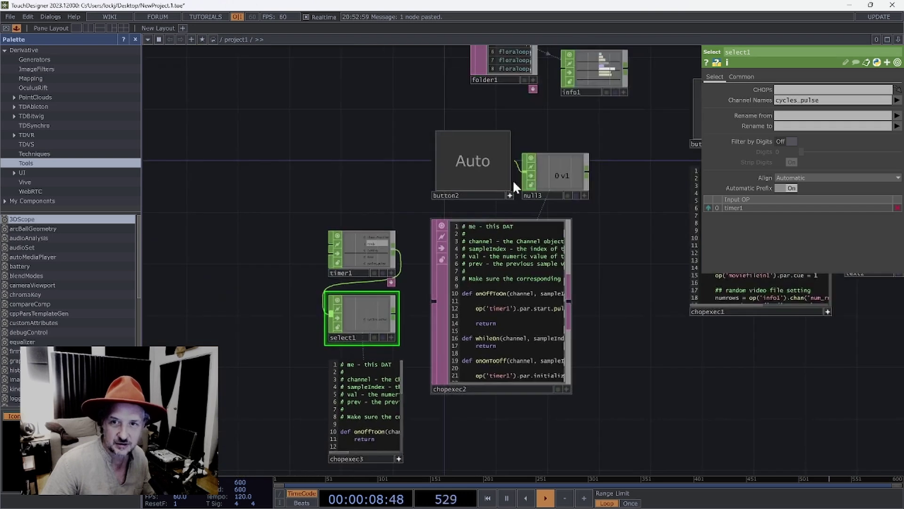
drag(600, 254, 460, 282)
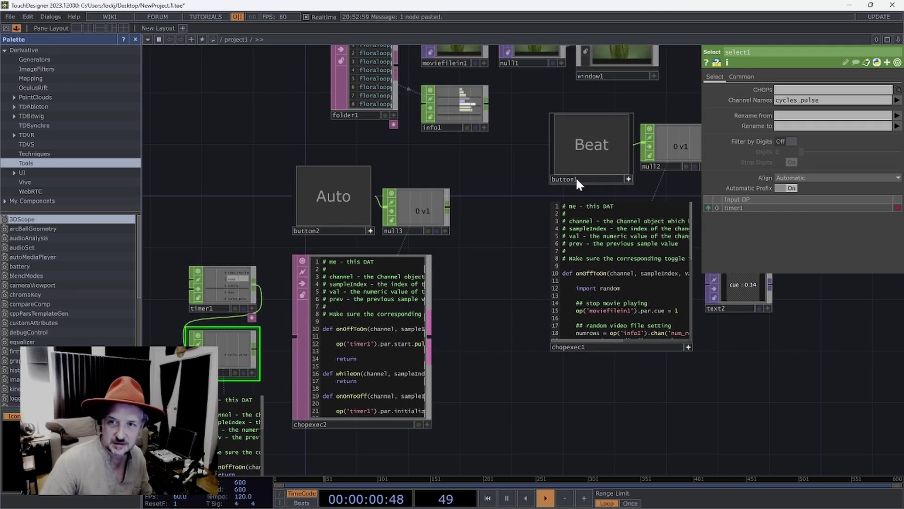
click(587, 157)
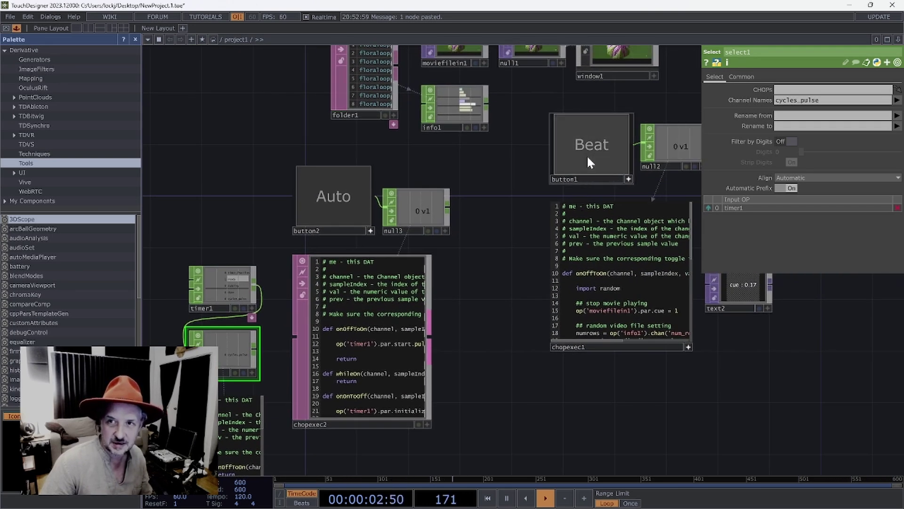
Add a Text TOP just below chopexec3 as the text3 operator that the script refers to.
drag(288, 453, 295, 366)
scroll(183, 431, up, 5)
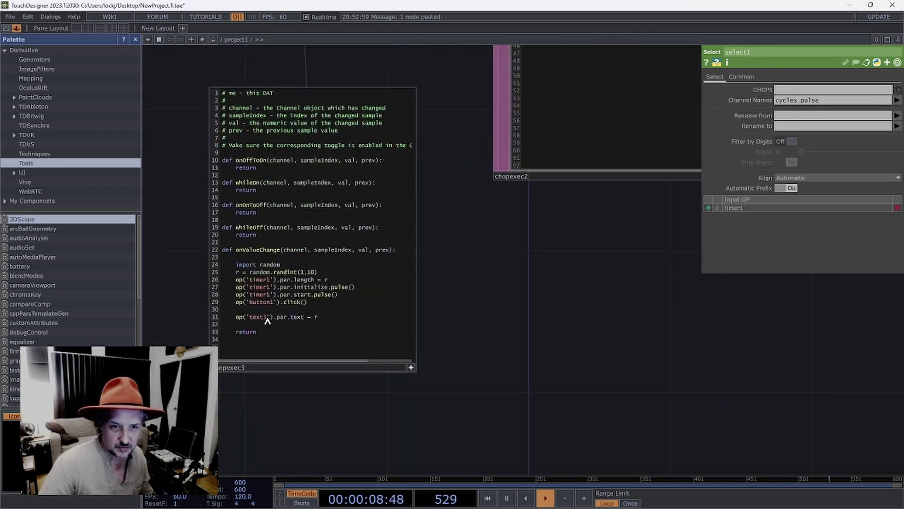
drag(319, 371, 339, 333)
key(Tab)
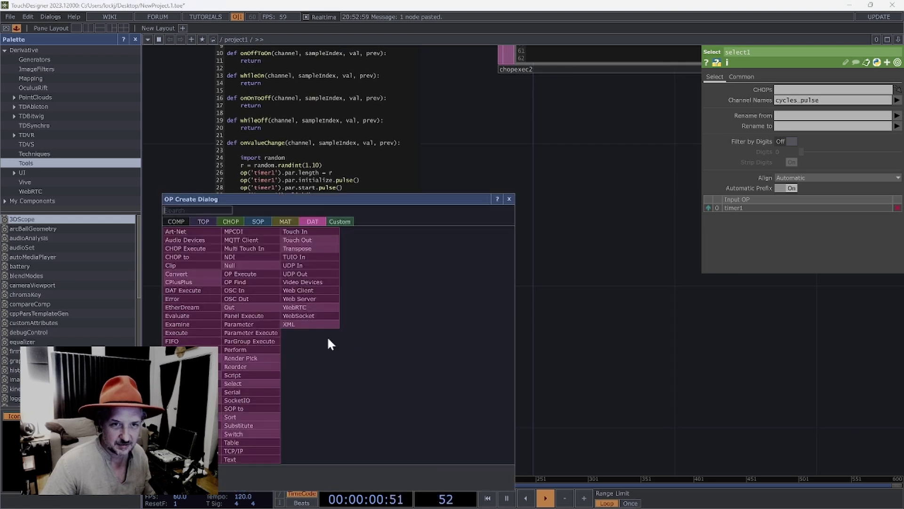
click(199, 220)
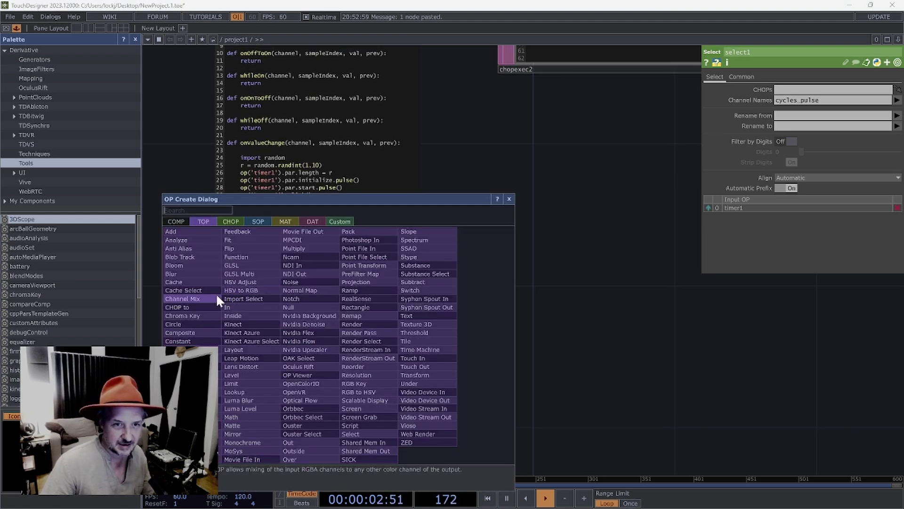
click(412, 316)
click(320, 358)
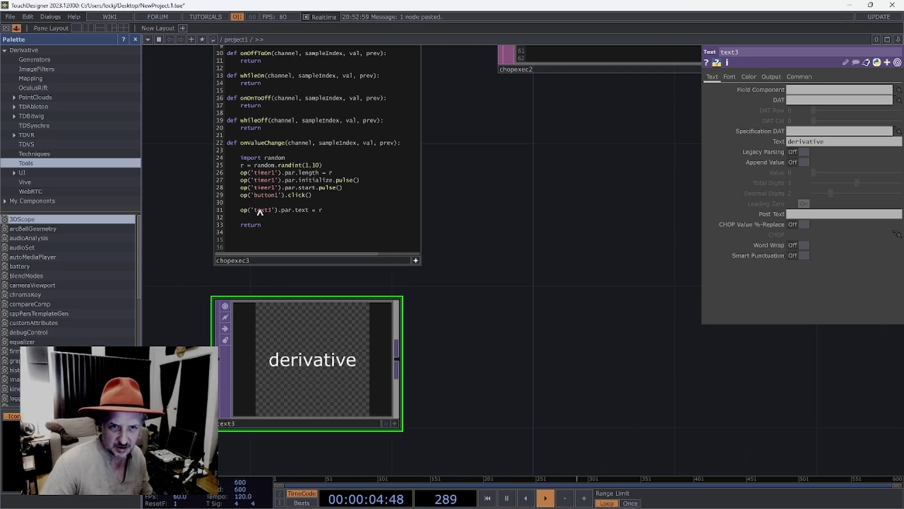
Trigger the Beat button again to test a manual clip change with the whole network in view.
scroll(526, 271, down, 10)
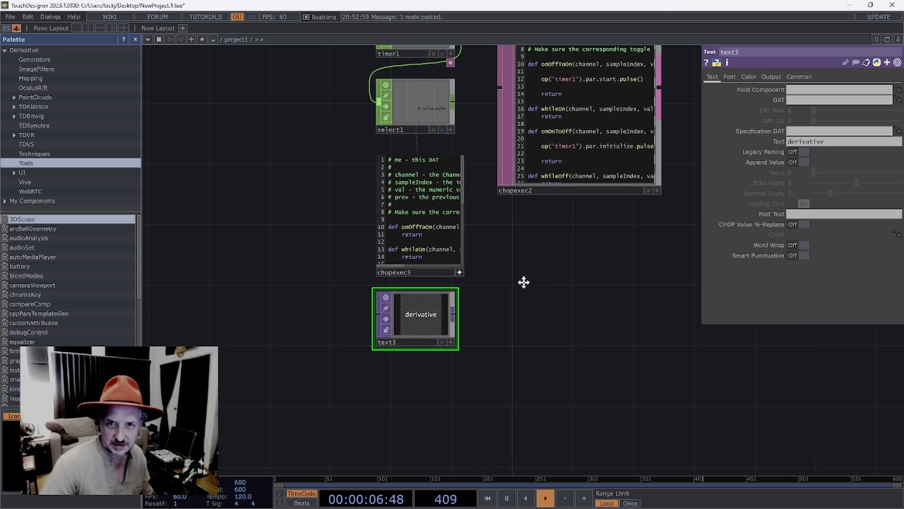
drag(537, 365, 436, 386)
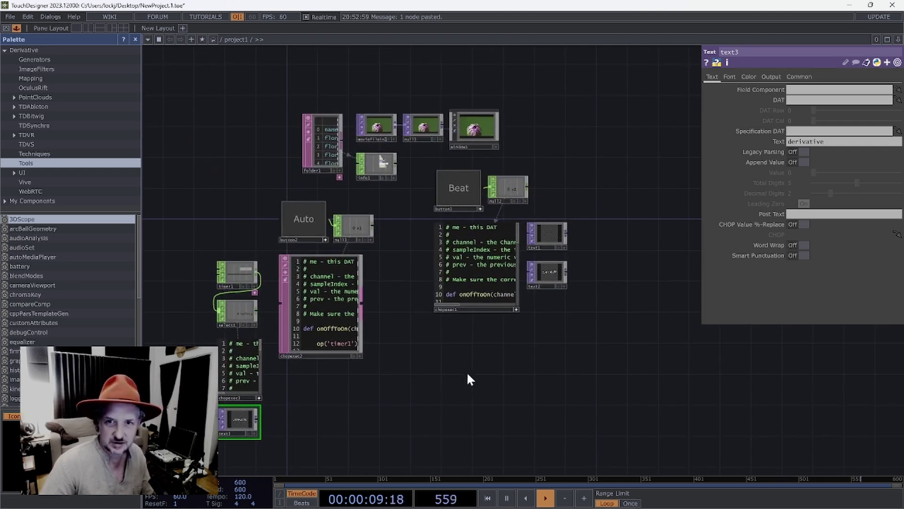
click(459, 195)
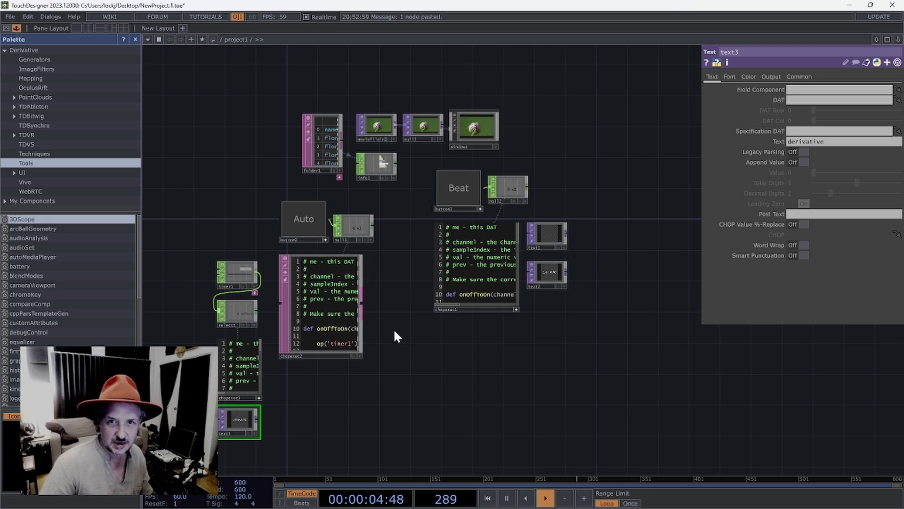
Switch on the Auto button and check that timer1 drives the clip changes and updates text3.
click(303, 224)
scroll(231, 266, up, 3)
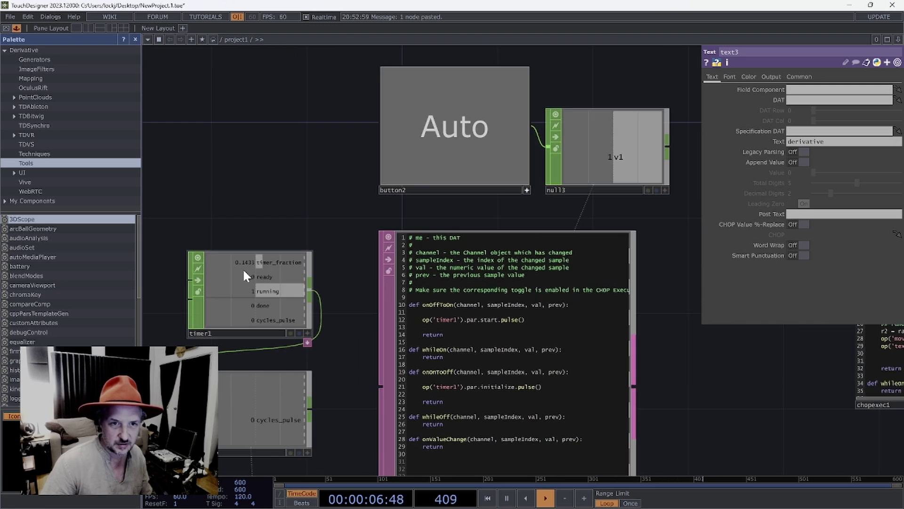
drag(344, 369, 351, 81)
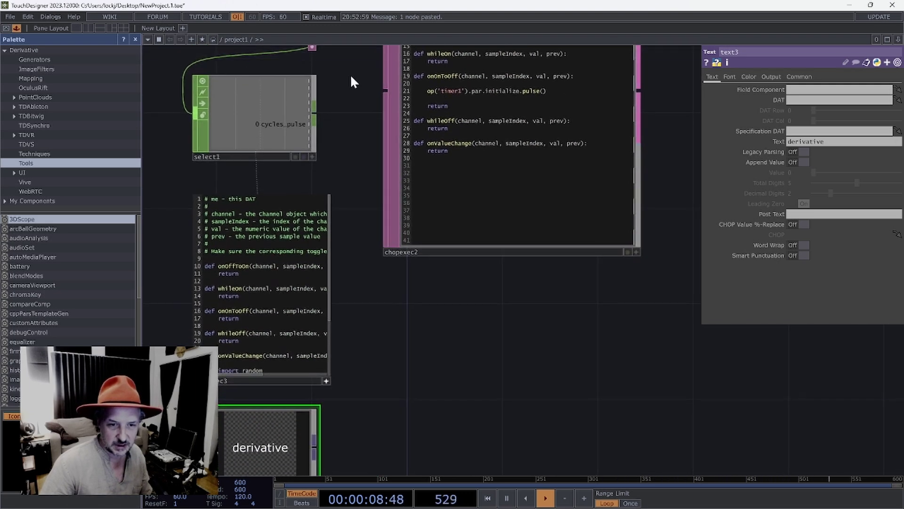
drag(339, 243, 320, 480)
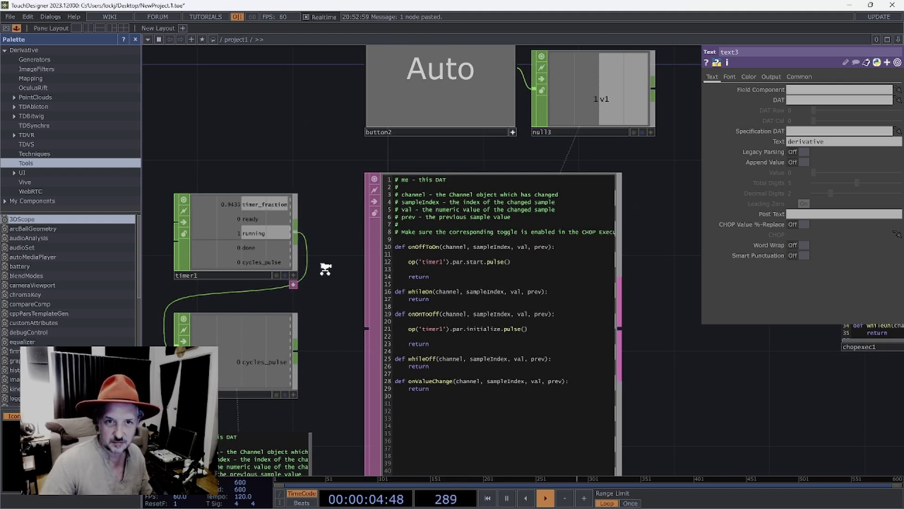
scroll(324, 267, down, 5)
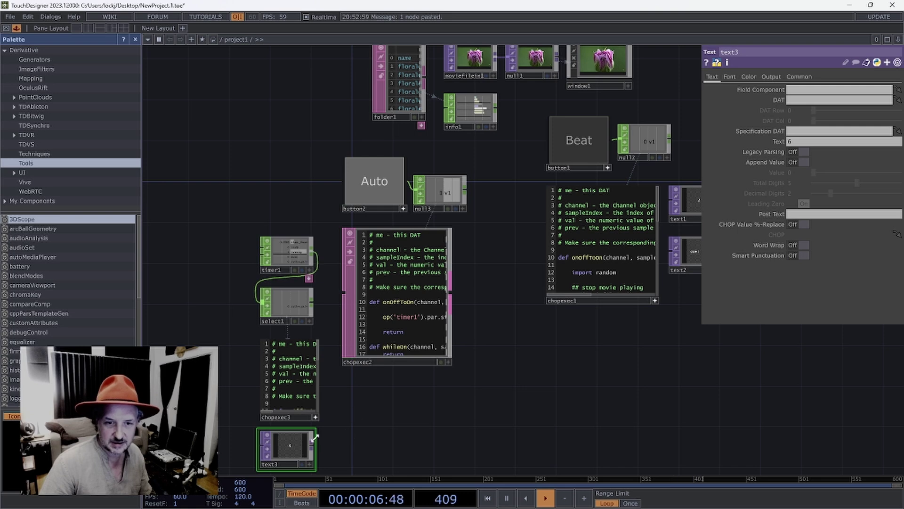
drag(523, 395, 408, 432)
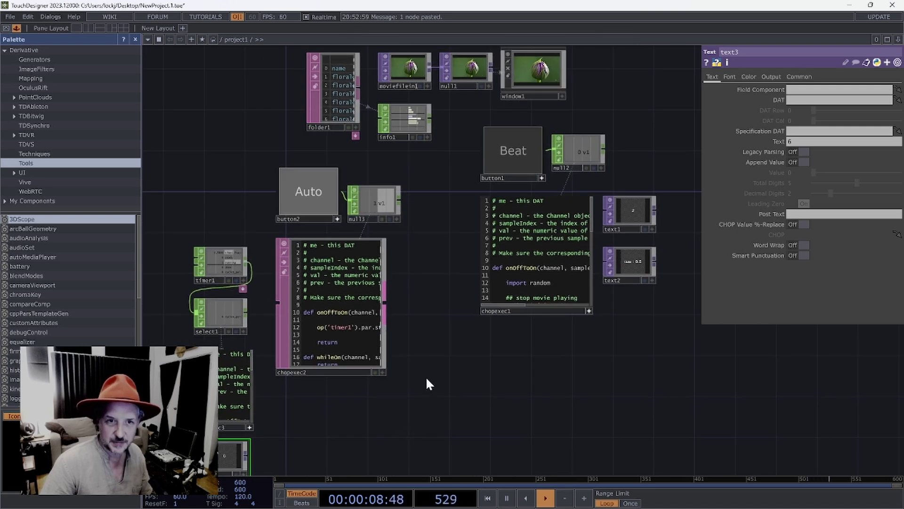
drag(439, 334, 424, 400)
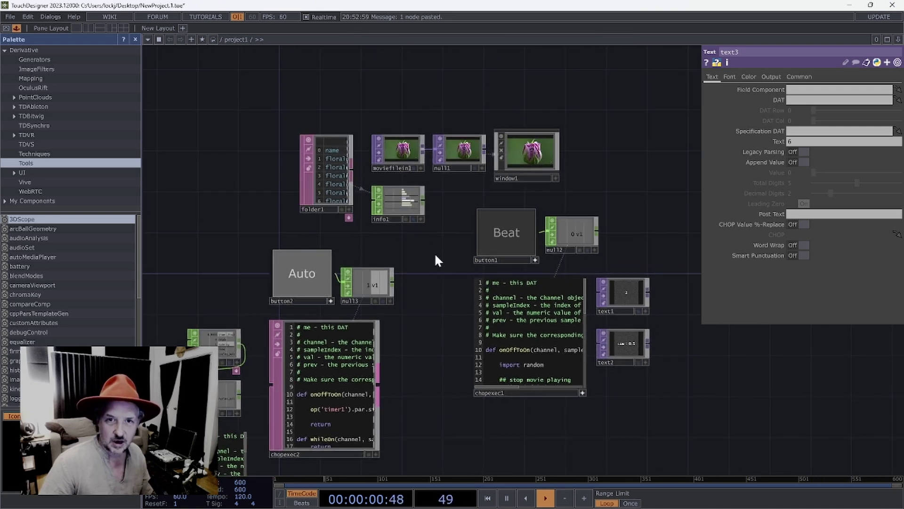
drag(433, 262, 410, 297)
Turn on Trim for moviefilein1 and set its Extend Right to Mirror.
scroll(372, 179, up, 4)
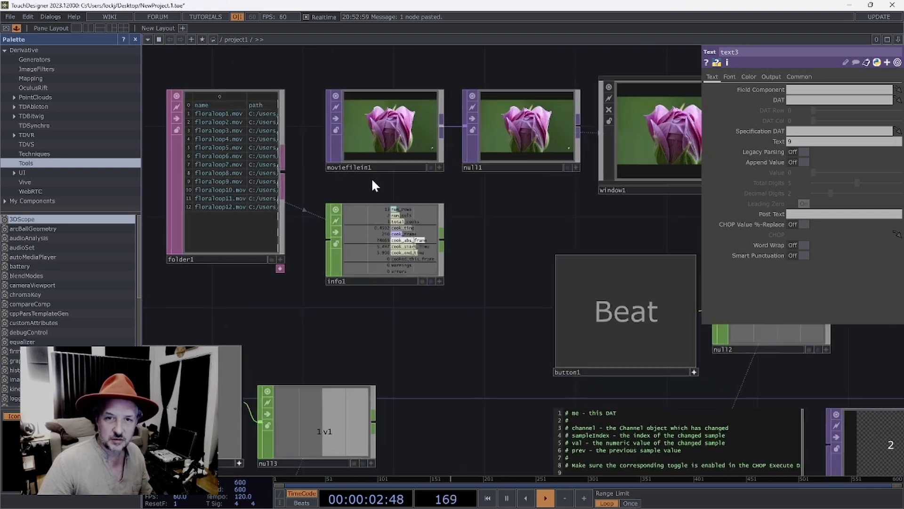
scroll(372, 179, up, 1)
drag(482, 293, 413, 378)
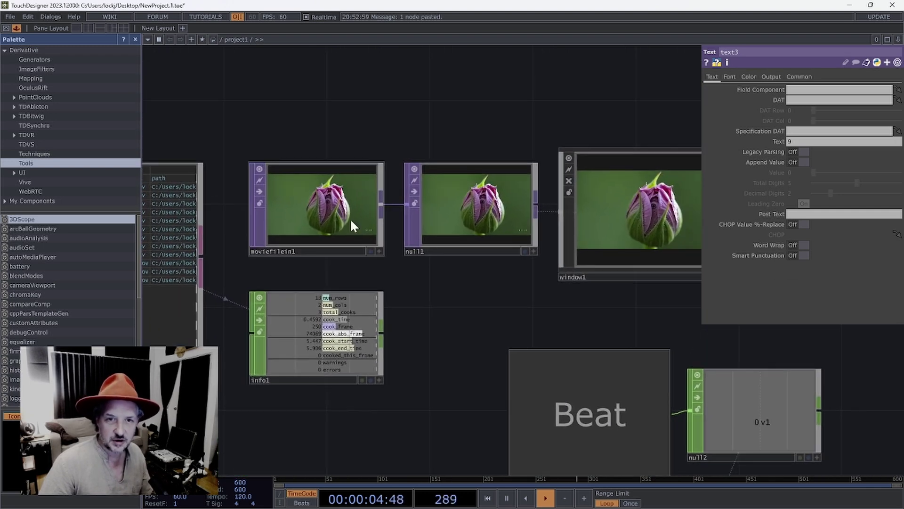
click(353, 226)
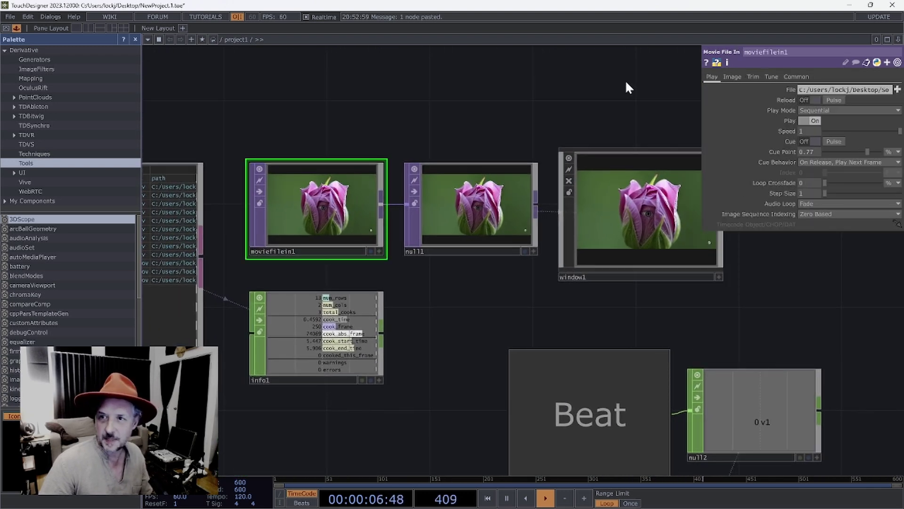
drag(626, 87, 567, 76)
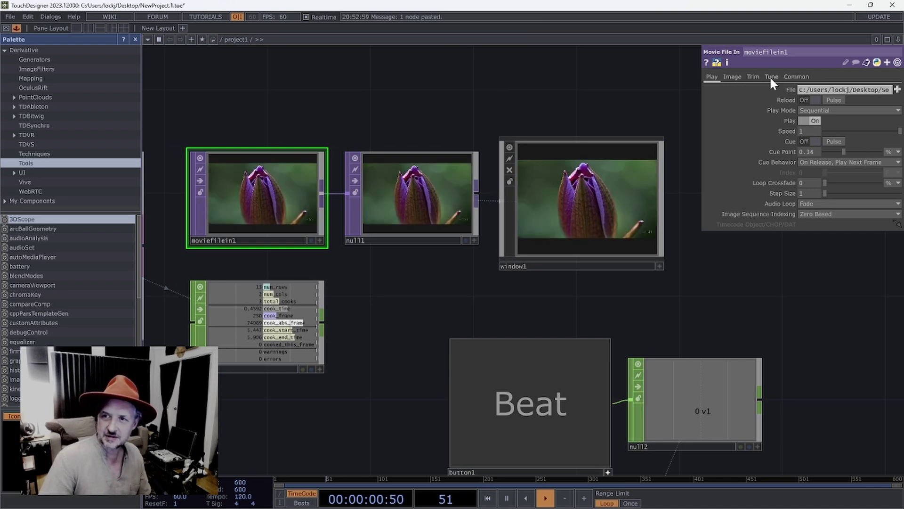
click(753, 80)
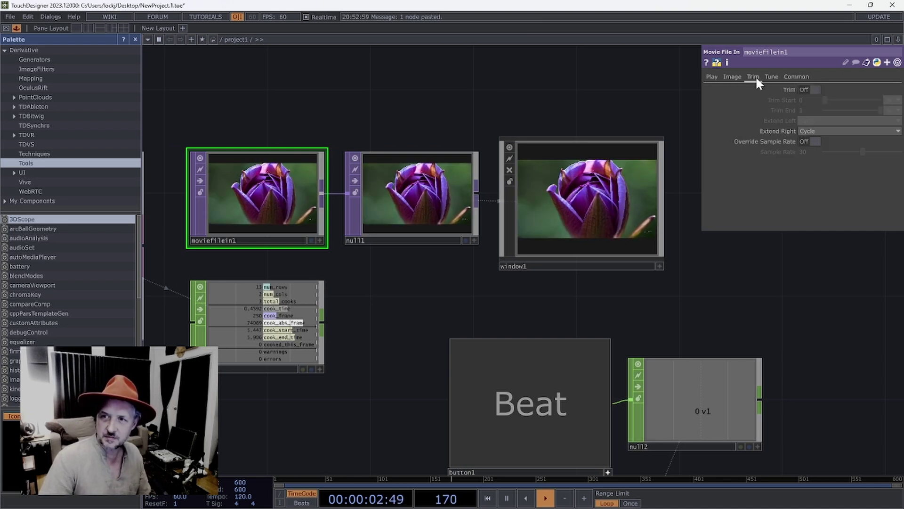
click(813, 89)
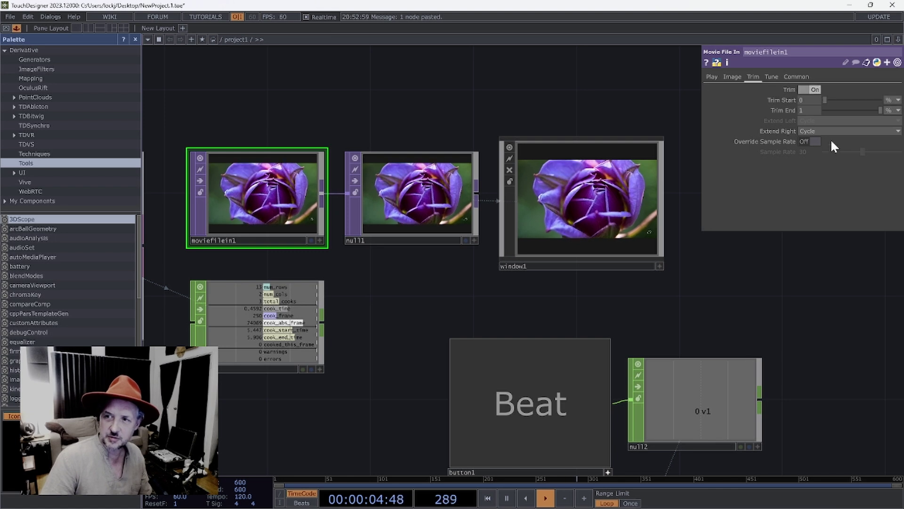
click(820, 132)
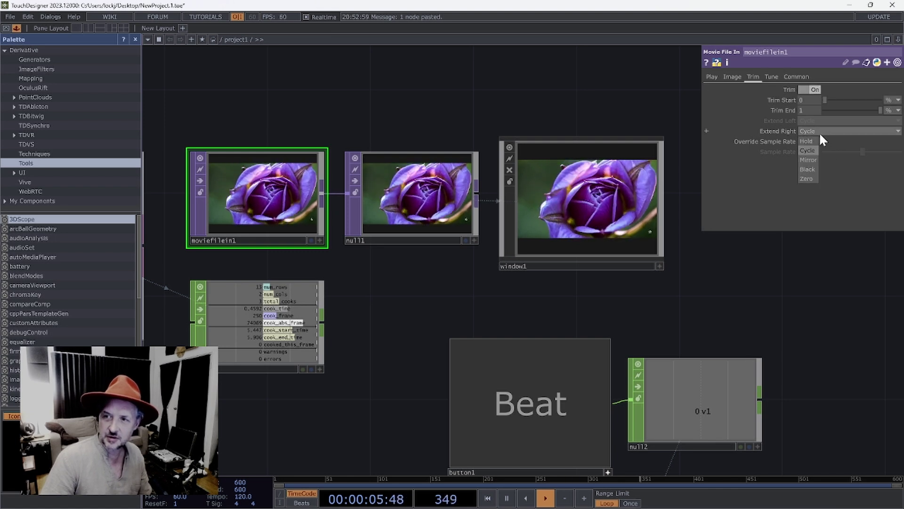
click(809, 160)
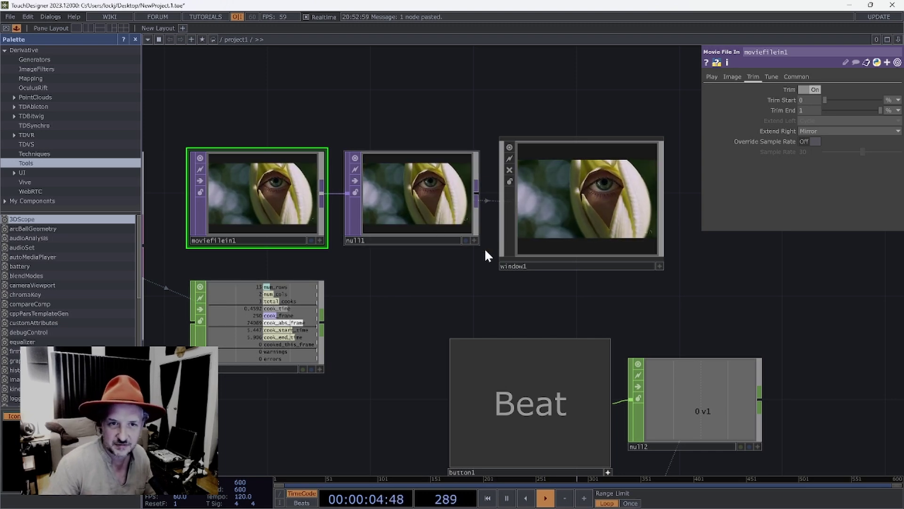
Set the Trim End of moviefilein1 to 0.941.
drag(505, 283, 489, 289)
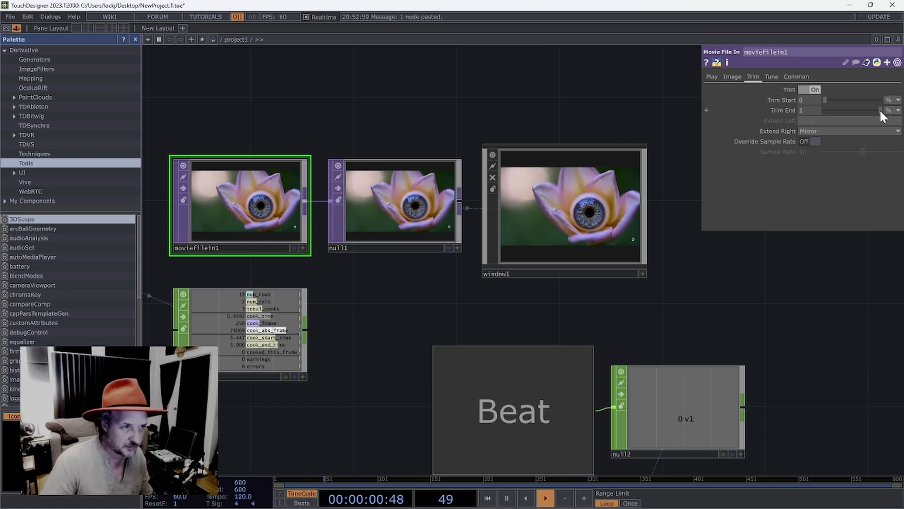
drag(879, 109, 878, 108)
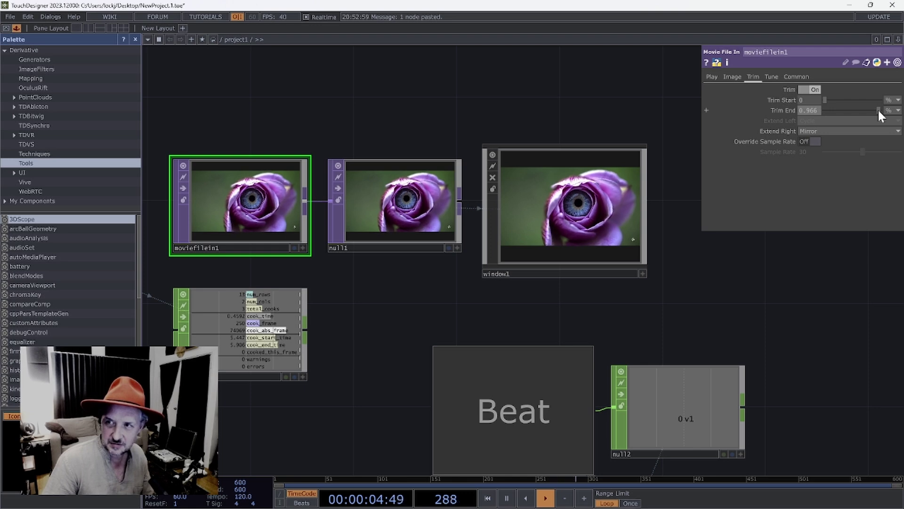
drag(877, 110, 877, 110)
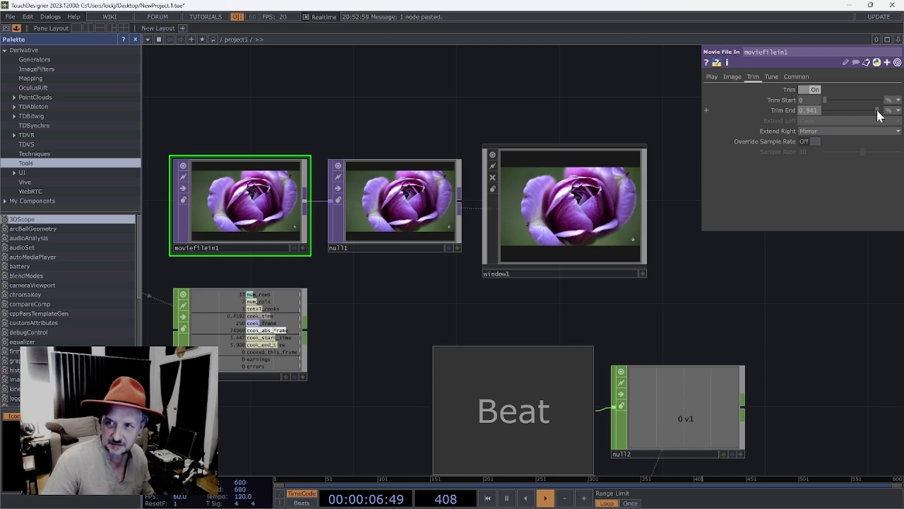
Examine the window1 output up close to check how the trimmed, mirrored clips play and switch.
drag(729, 324, 679, 303)
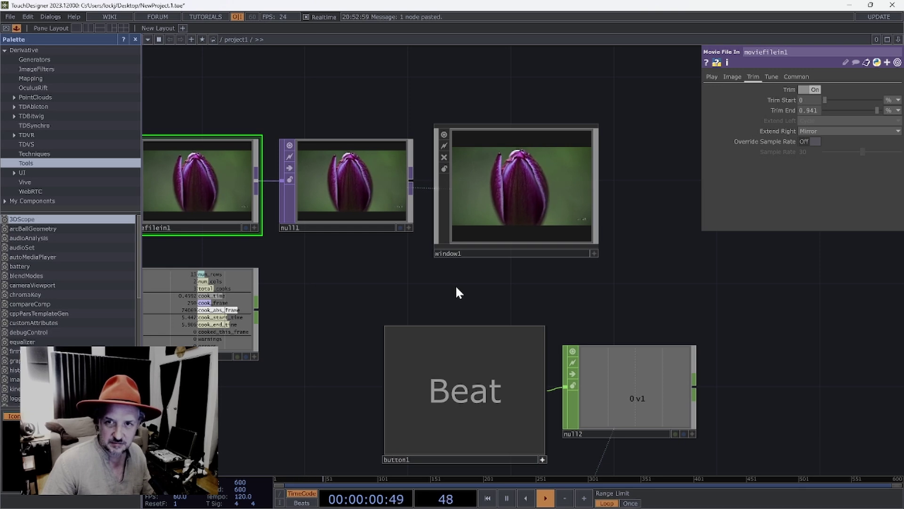
drag(456, 291, 412, 327)
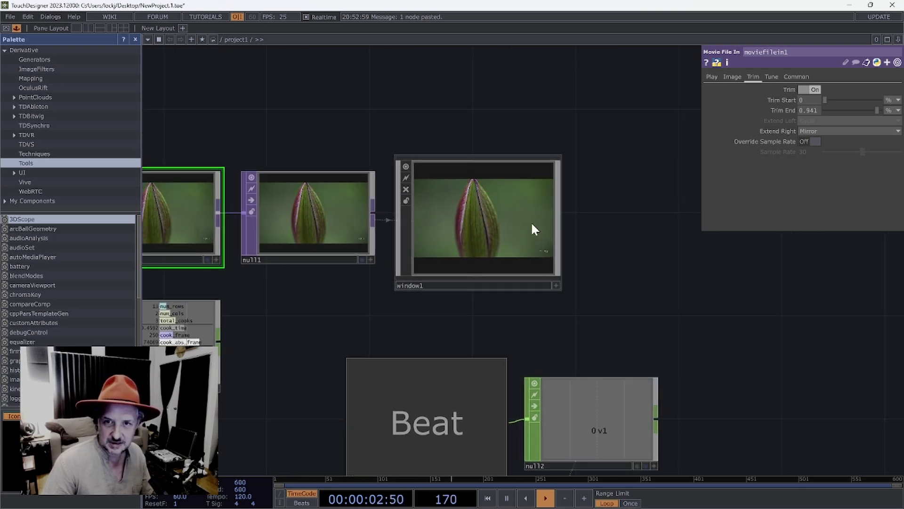
scroll(464, 240, up, 5)
scroll(490, 224, down, 2)
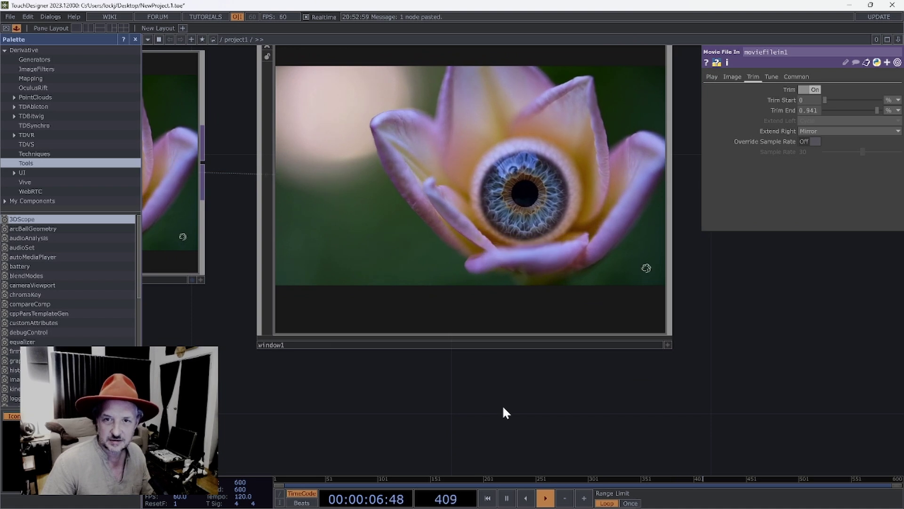
scroll(503, 407, down, 2)
scroll(503, 413, down, 1)
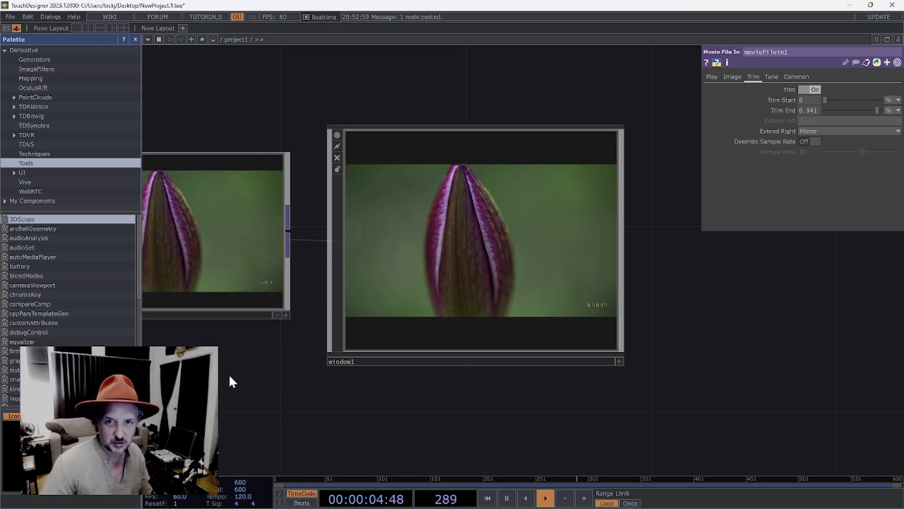
Review the whole network, including the Auto and Beat buttons, their CHOP Execute scripts and the text readouts.
scroll(221, 377, down, 3)
drag(226, 373, 580, 188)
drag(477, 342, 481, 220)
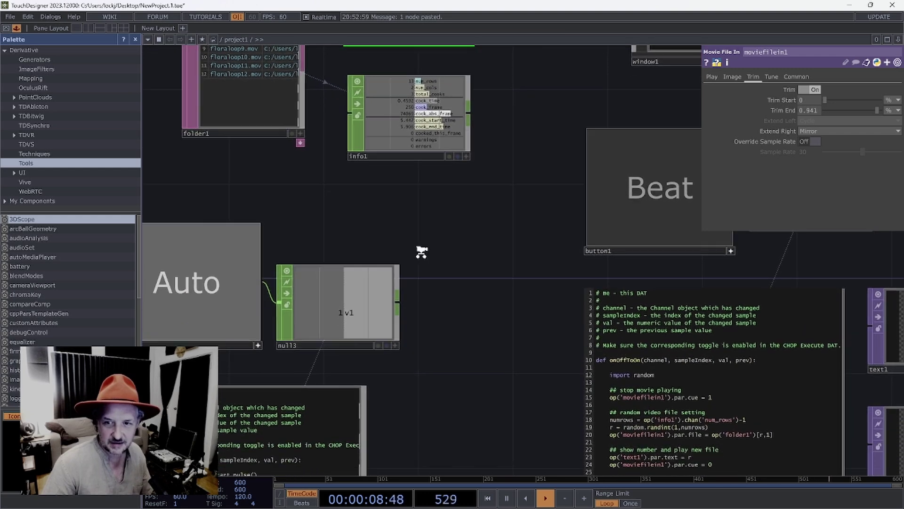
scroll(420, 253, down, 2)
scroll(454, 330, down, 2)
drag(532, 408, 449, 368)
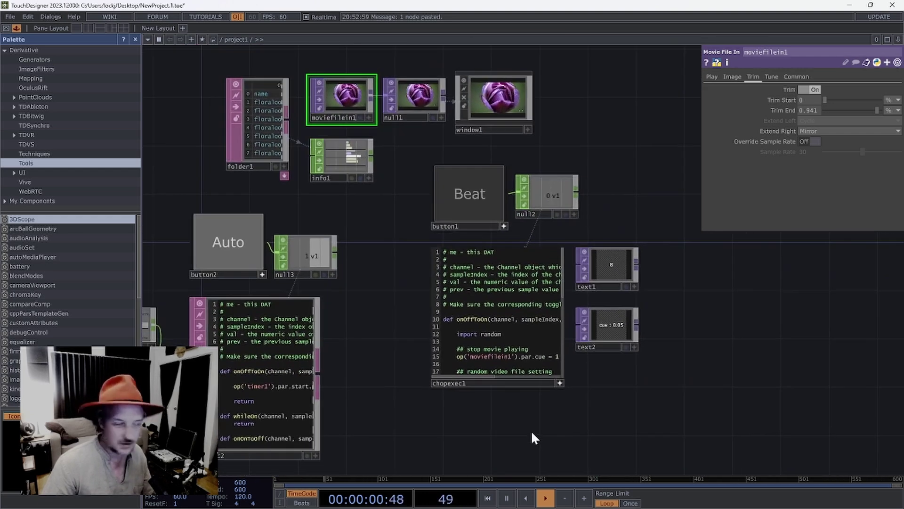